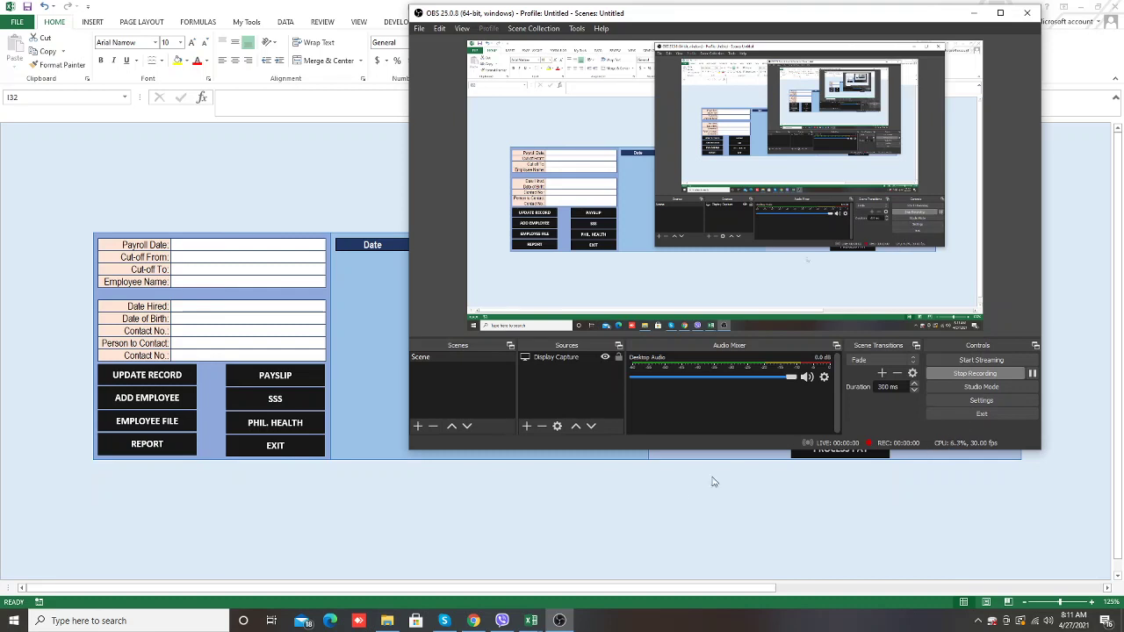
Enter company name RJD EXCEL TUTORIALS, the company address and contact number in settings.
{"action": "left_click", "coordinate": [702, 482]}
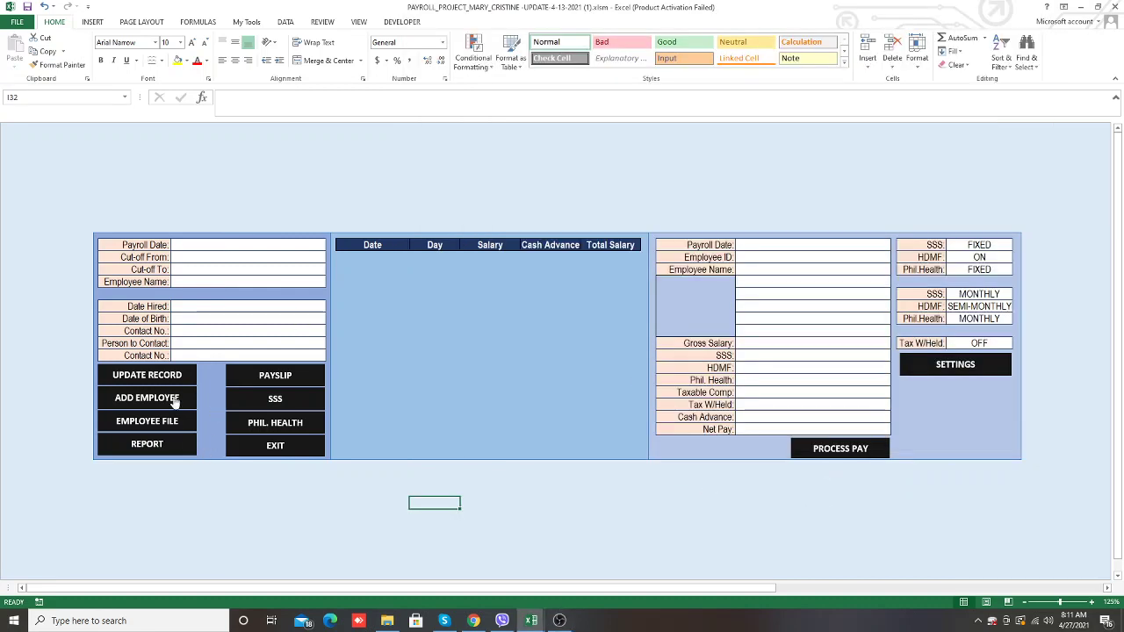
{"action": "left_click", "coordinate": [971, 370]}
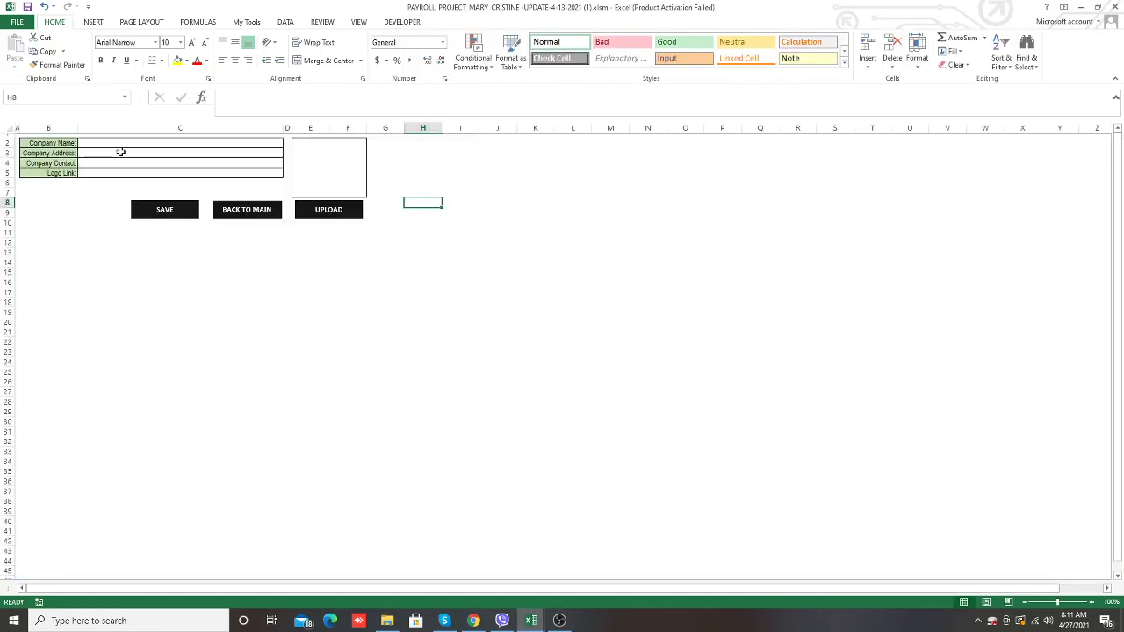
{"action": "left_click", "coordinate": [120, 144]}
{"action": "type", "text": "RJD EXCE"}
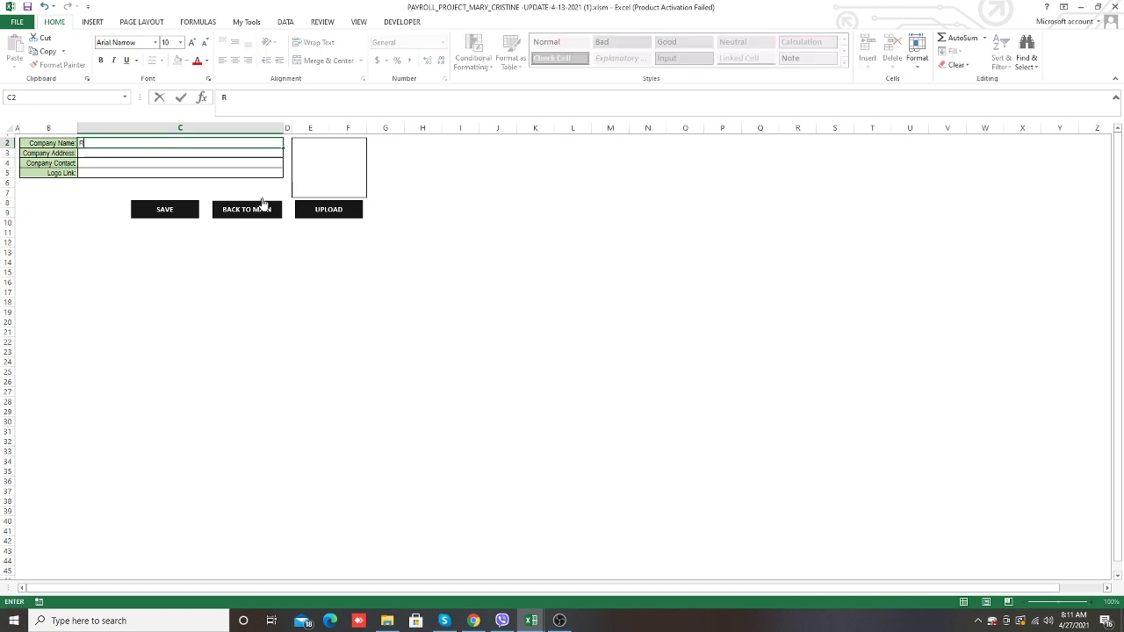
{"action": "type", "text": "L TUT"}
{"action": "type", "text": "ORIALS"}
{"action": "key", "text": "Tab"}
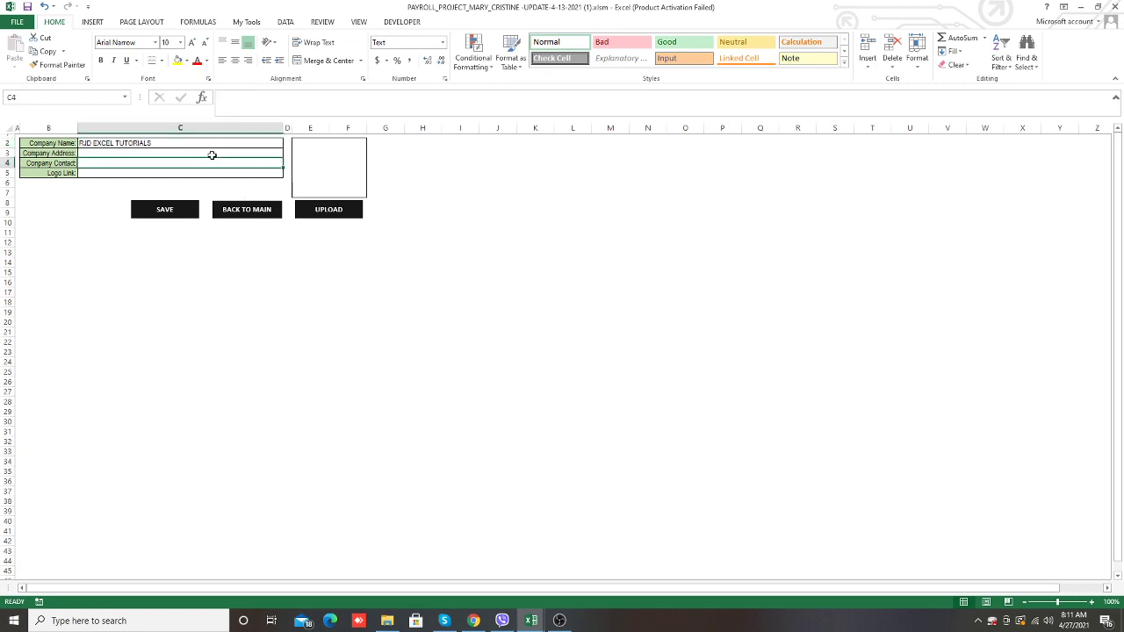
{"action": "left_click", "coordinate": [210, 152]}
{"action": "type", "text": "SOME"}
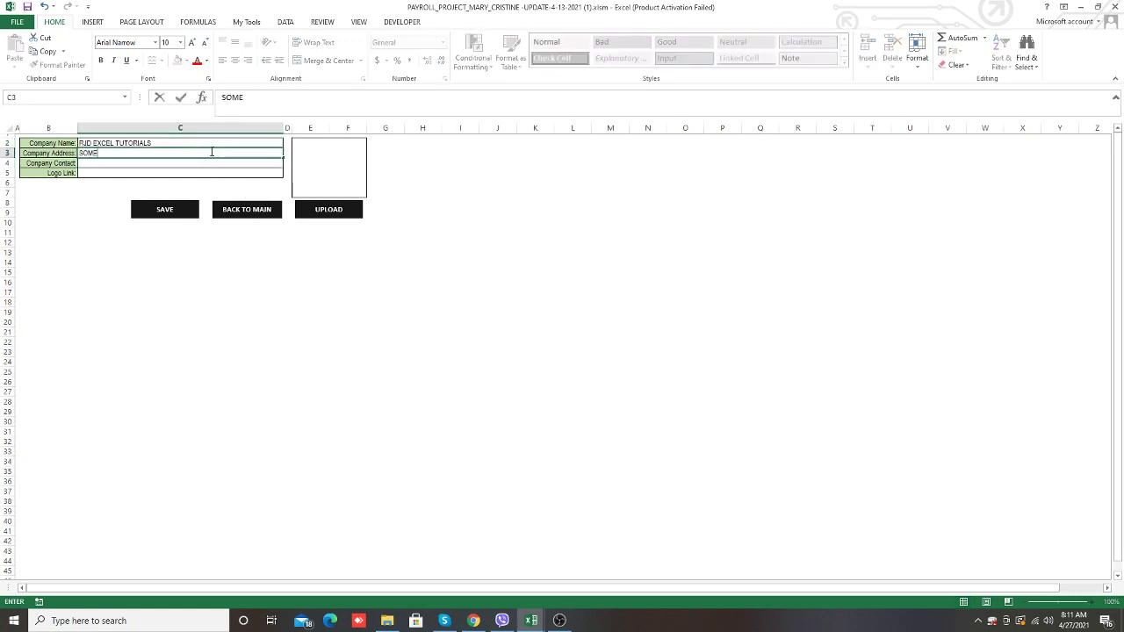
{"action": "type", "text": "WHERE IN "}
{"action": "type", "text": "THE PHILIPPINES"}
{"action": "key", "text": "Return"}
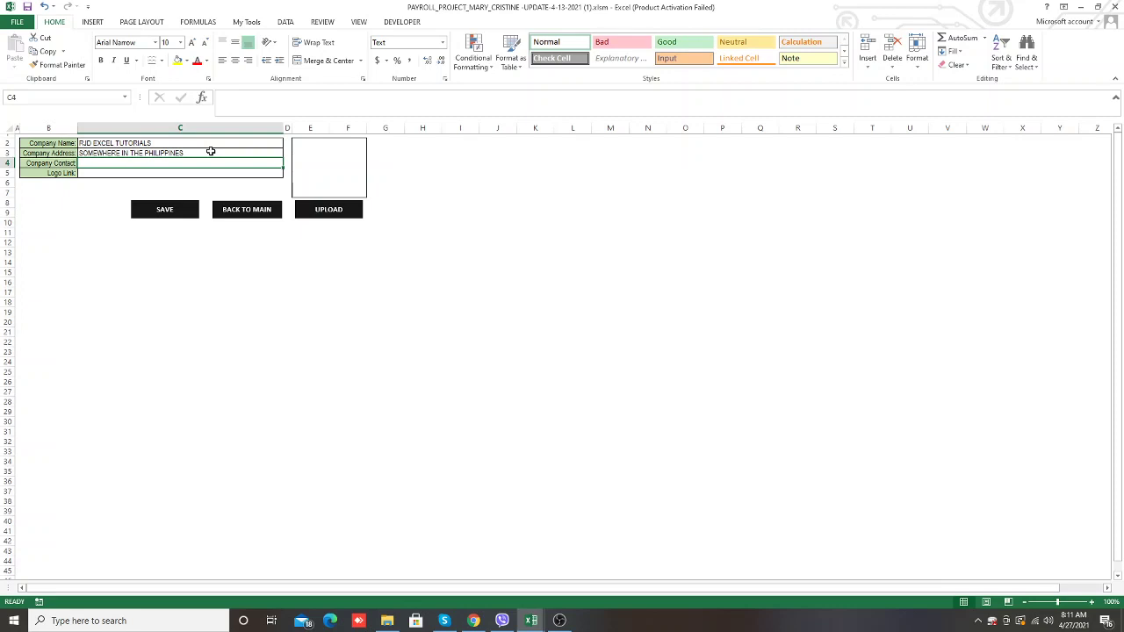
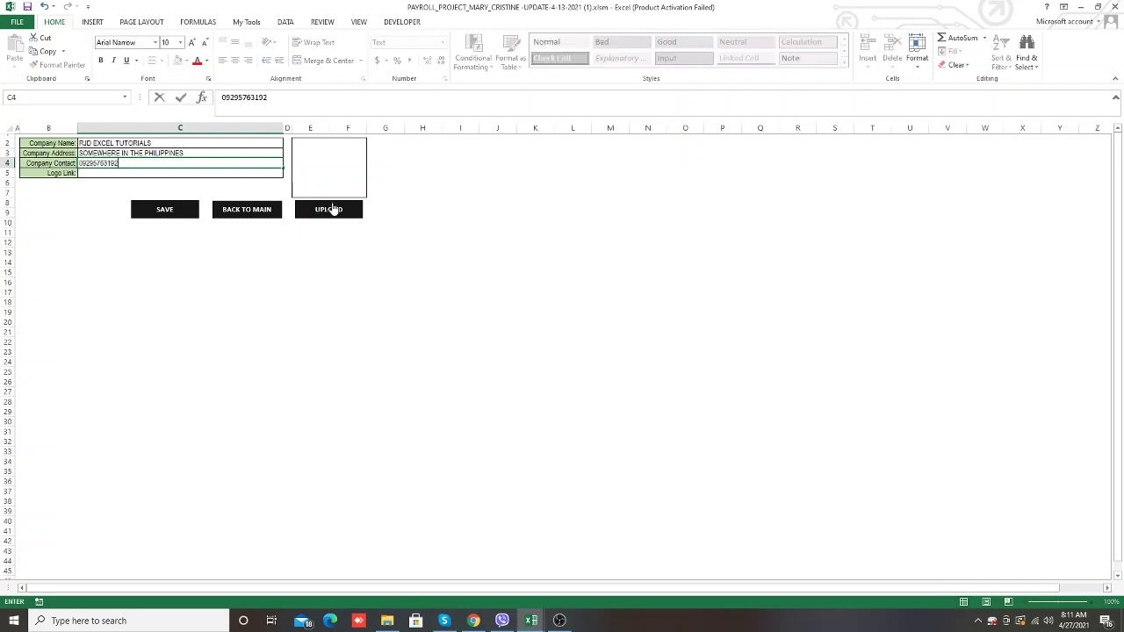
Upload RJD.png as the company logo, save the details and return to the main dashboard.
{"action": "left_click", "coordinate": [332, 209]}
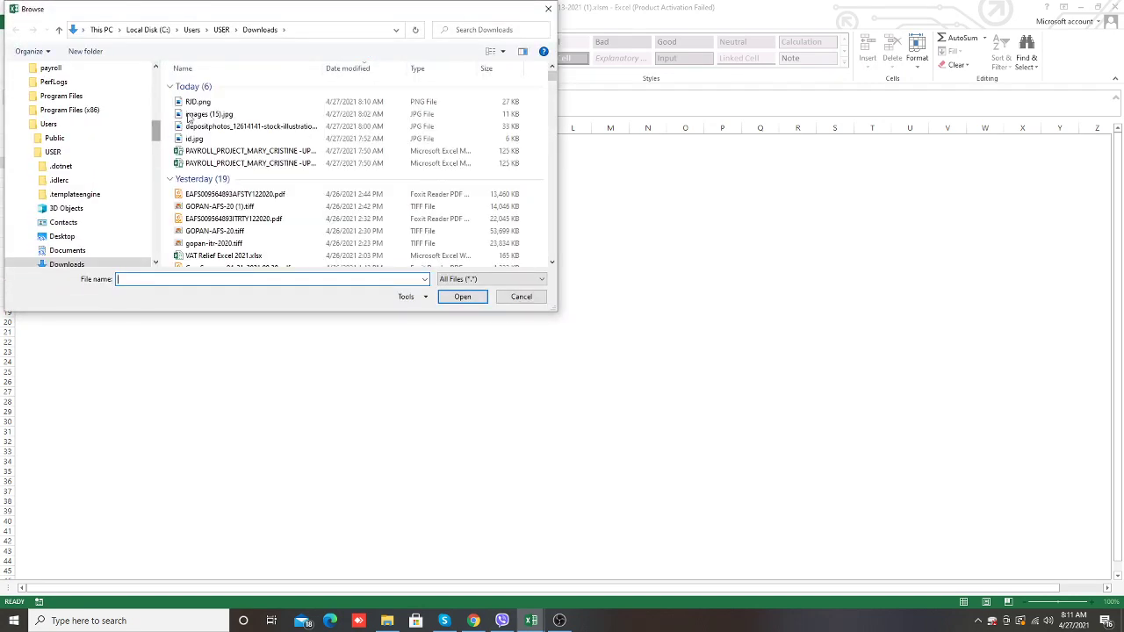
{"action": "left_click", "coordinate": [200, 103]}
{"action": "left_click", "coordinate": [463, 298]}
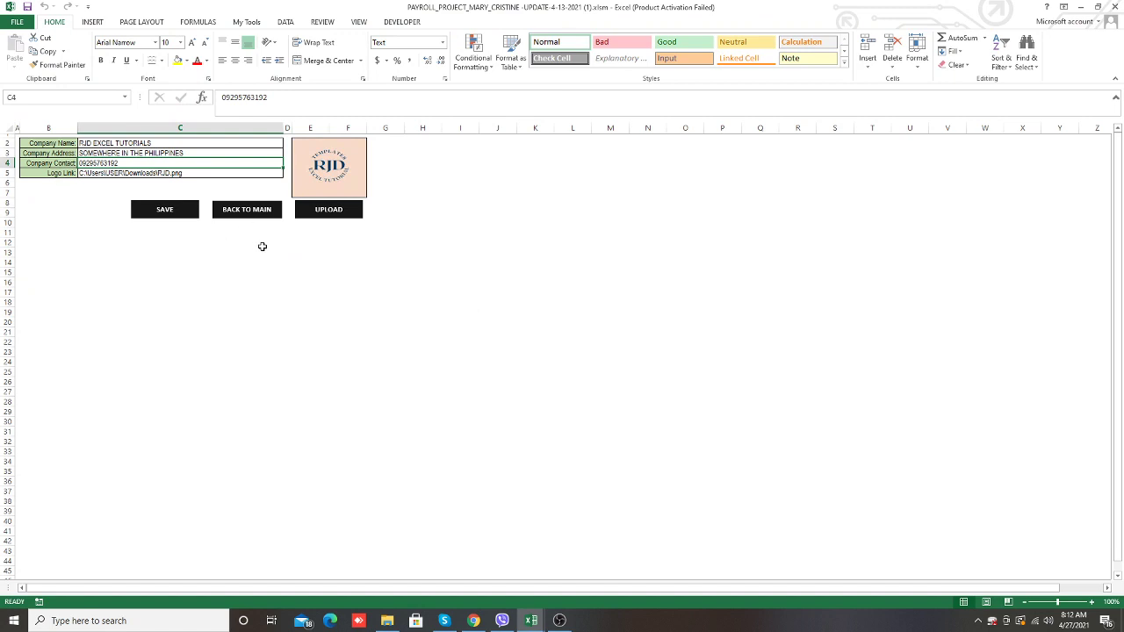
{"action": "left_click", "coordinate": [183, 210]}
{"action": "left_click", "coordinate": [613, 348]}
{"action": "left_click", "coordinate": [248, 211]}
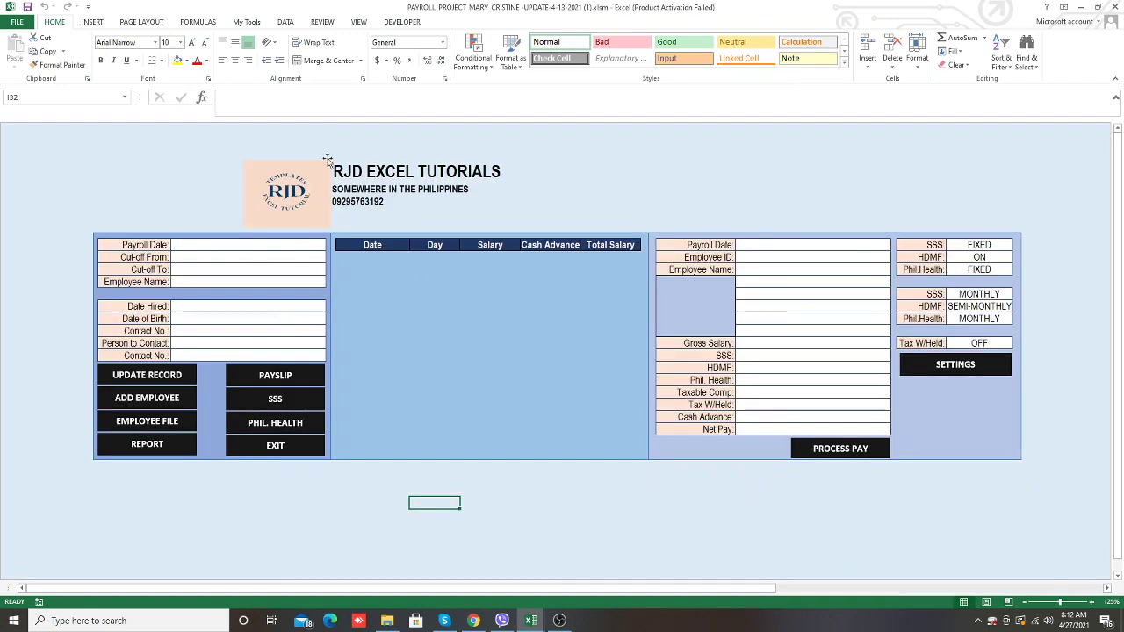
Start a new employee with last, first and middle names and hire date 12/12/2019.
{"action": "left_click", "coordinate": [147, 404]}
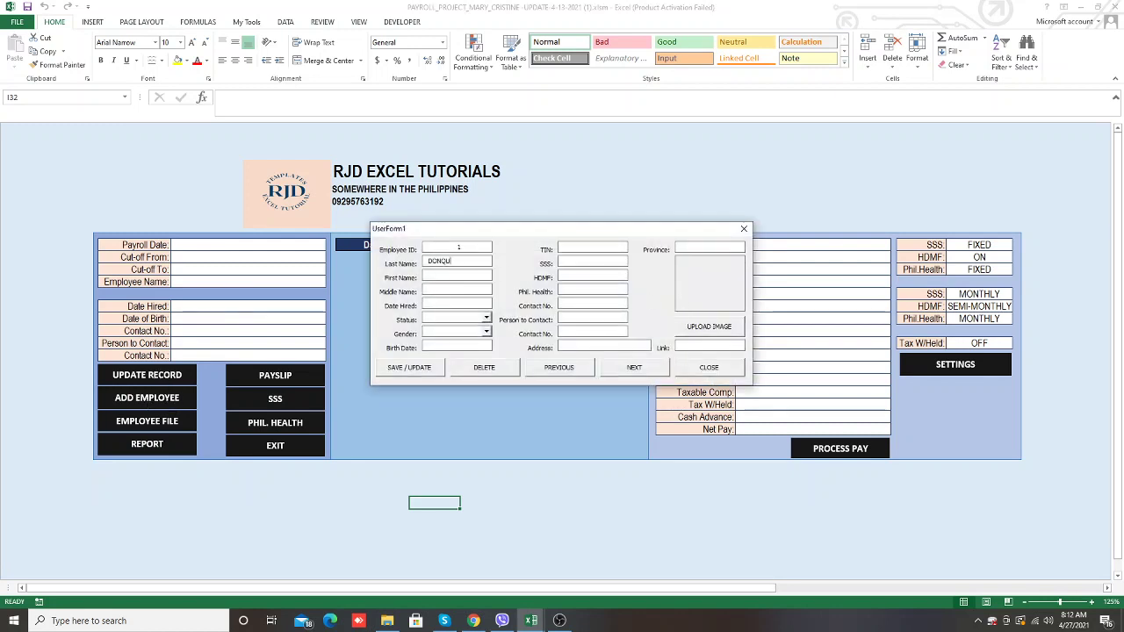
{"action": "key", "text": "Tab"}
{"action": "key", "text": "Tab"}
{"action": "type", "text": "o"}
{"action": "key", "text": "Tab"}
{"action": "type", "text": "02/"}
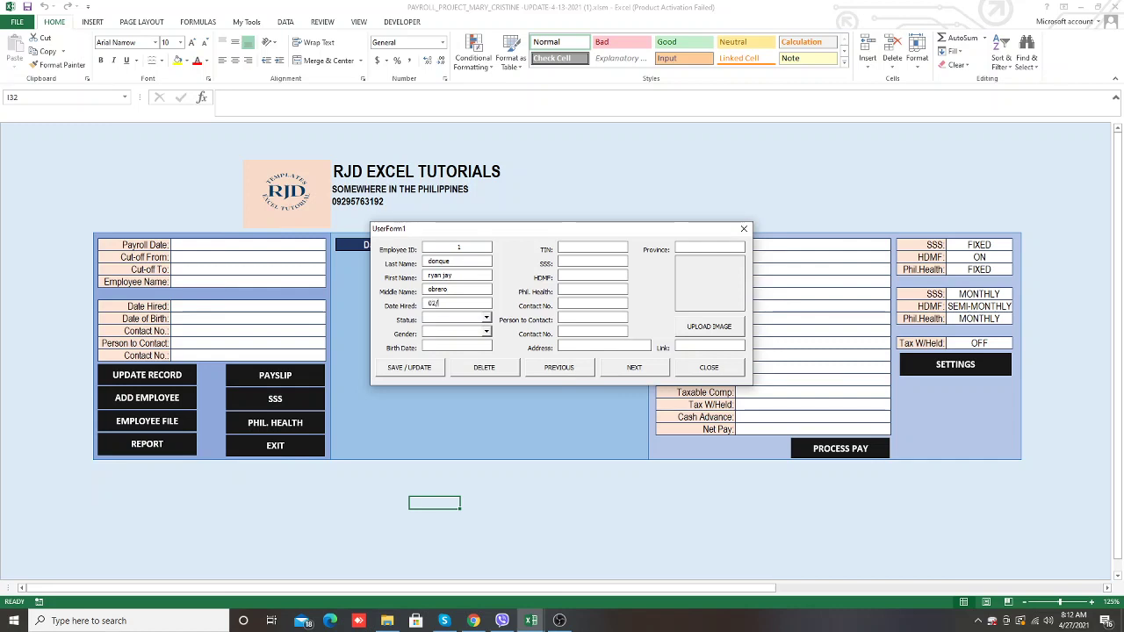
{"action": "key", "text": "BackSpace"}
{"action": "key", "text": "BackSpace"}
{"action": "key", "text": "BackSpace"}
{"action": "type", "text": "12/"}
{"action": "type", "text": "1"}
{"action": "type", "text": "2/2019"}
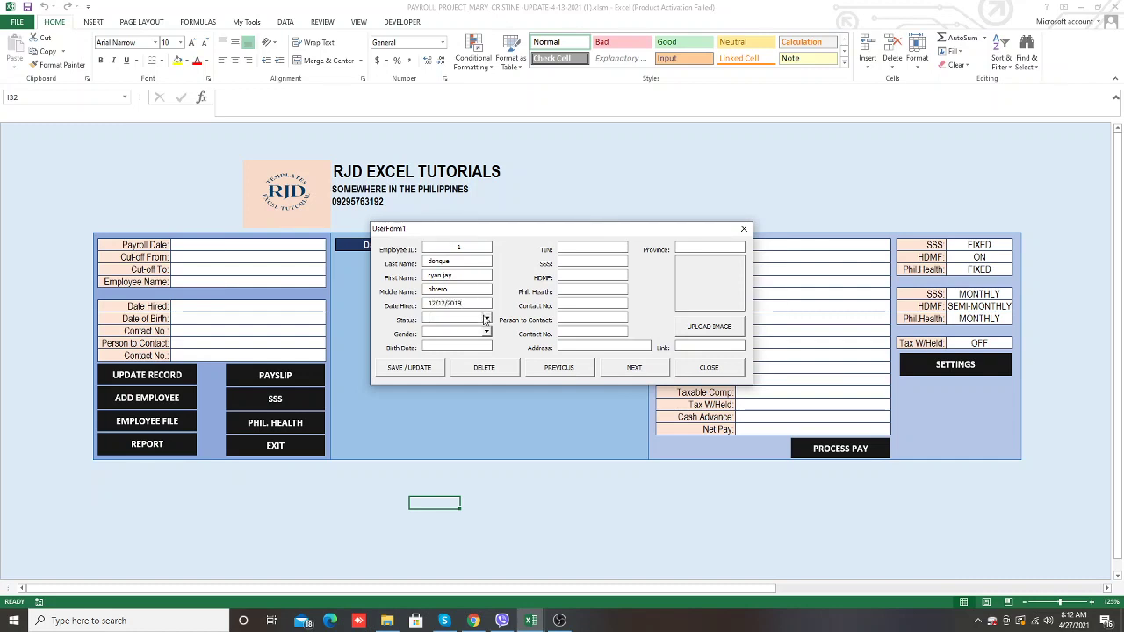
Set the employee status to ACTIVE and gender to MALE, and complete the birth date.
{"action": "left_click", "coordinate": [486, 318]}
{"action": "left_click", "coordinate": [481, 330]}
{"action": "left_click", "coordinate": [487, 332]}
{"action": "left_click", "coordinate": [487, 349]}
{"action": "type", "text": "/1994"}
{"action": "key", "text": "Tab"}
Enter the TIN, SSS, HDMF and PhilHealth numbers and the contact person's details.
{"action": "type", "text": "1654654654654"}
{"action": "key", "text": "Tab"}
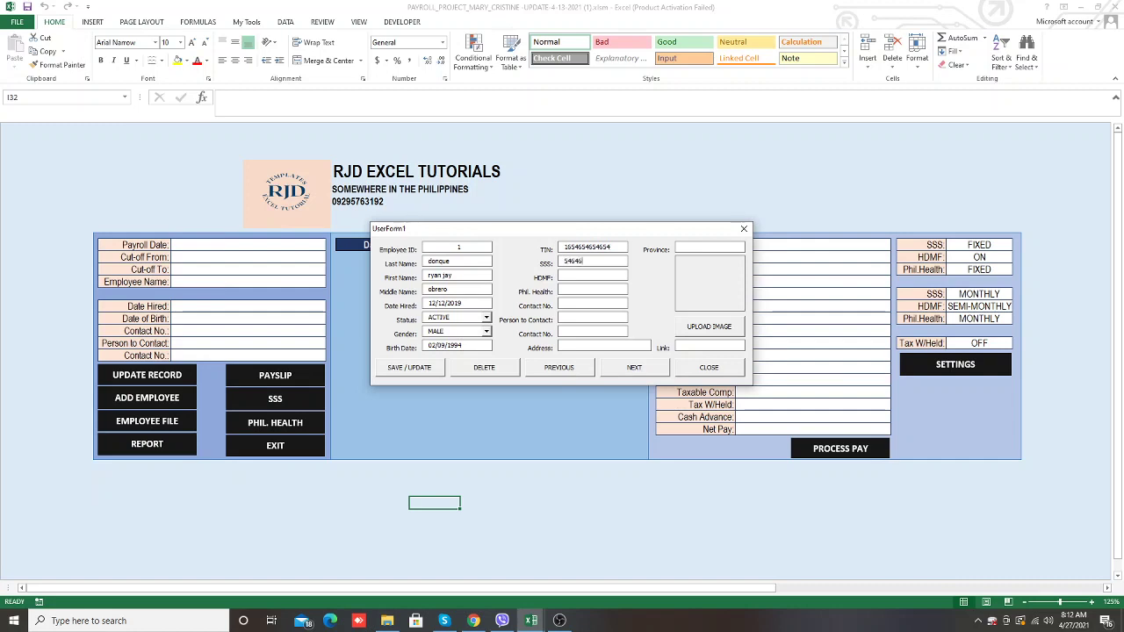
{"action": "type", "text": "54"}
{"action": "key", "text": "Tab"}
{"action": "type", "text": "654"}
{"action": "key", "text": "Tab"}
{"action": "type", "text": "654646"}
{"action": "type", "text": "9578"}
{"action": "type", "text": "92957631"}
{"action": "key", "text": "Tab"}
{"action": "type", "text": "295"}
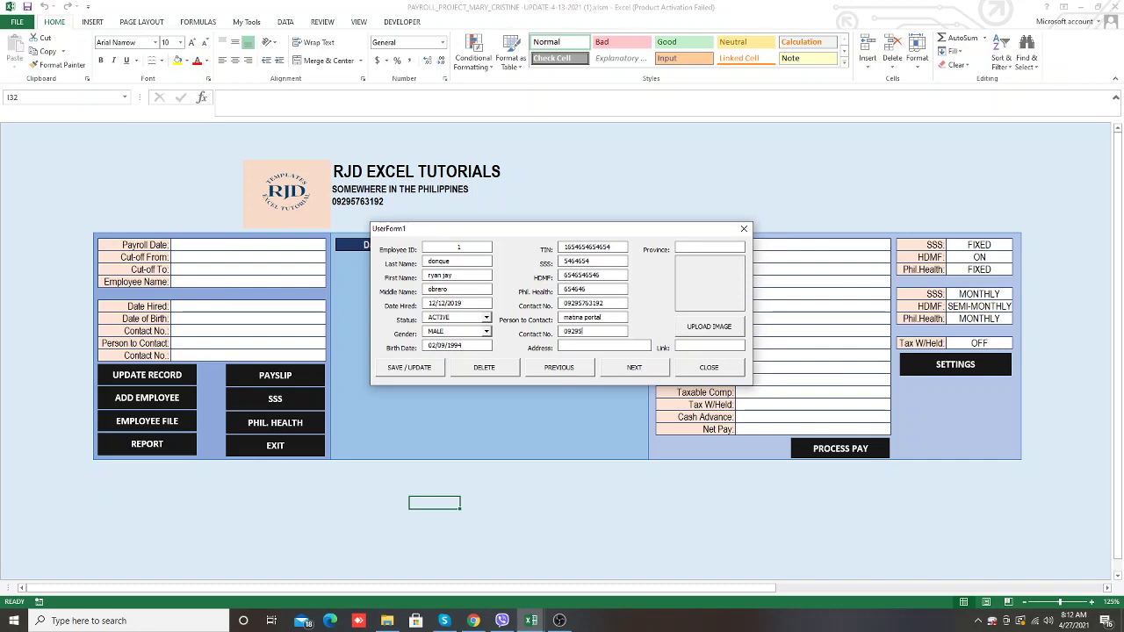
{"action": "type", "text": "192"}
{"action": "type", "text": "ome"}
{"action": "type", "text": "e in"}
{"action": "type", "text": "e phi"}
{"action": "type", "text": "pines"}
Attach id.jpg as the employee photo, fill in the Province, save the record and close the form.
{"action": "left_click", "coordinate": [709, 326]}
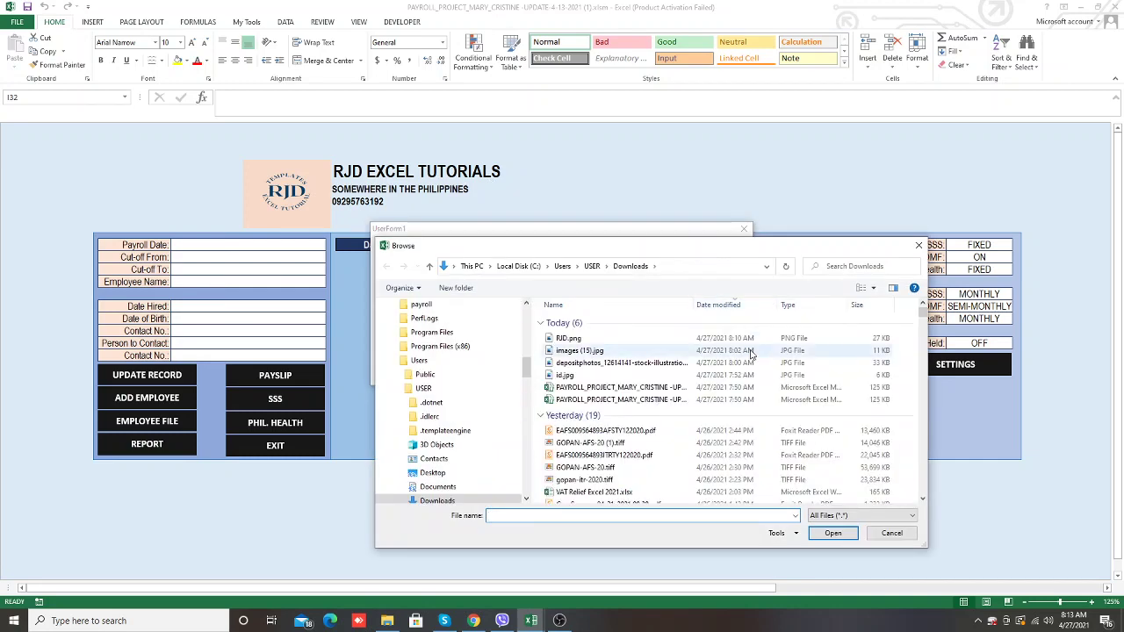
{"action": "left_click", "coordinate": [612, 378]}
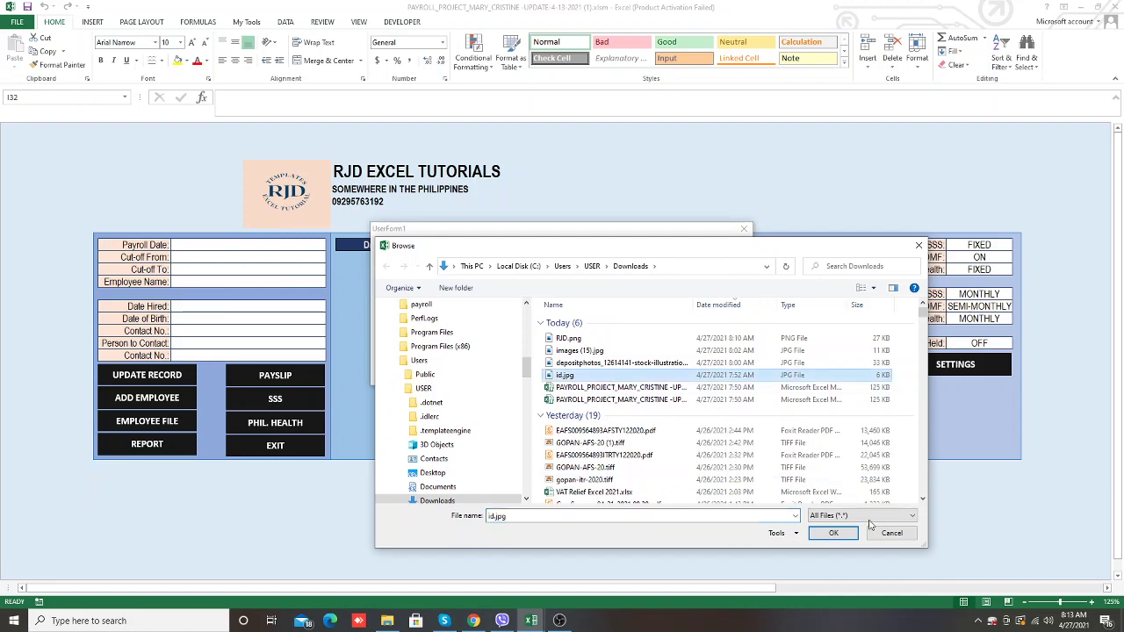
{"action": "left_click", "coordinate": [830, 533]}
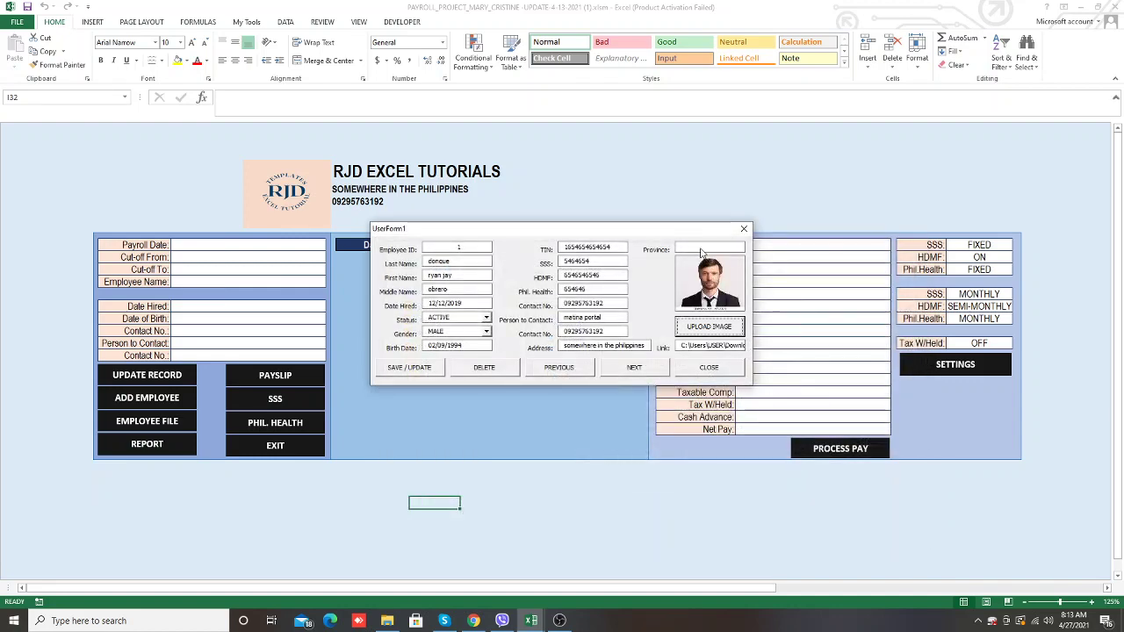
{"action": "left_click", "coordinate": [707, 249]}
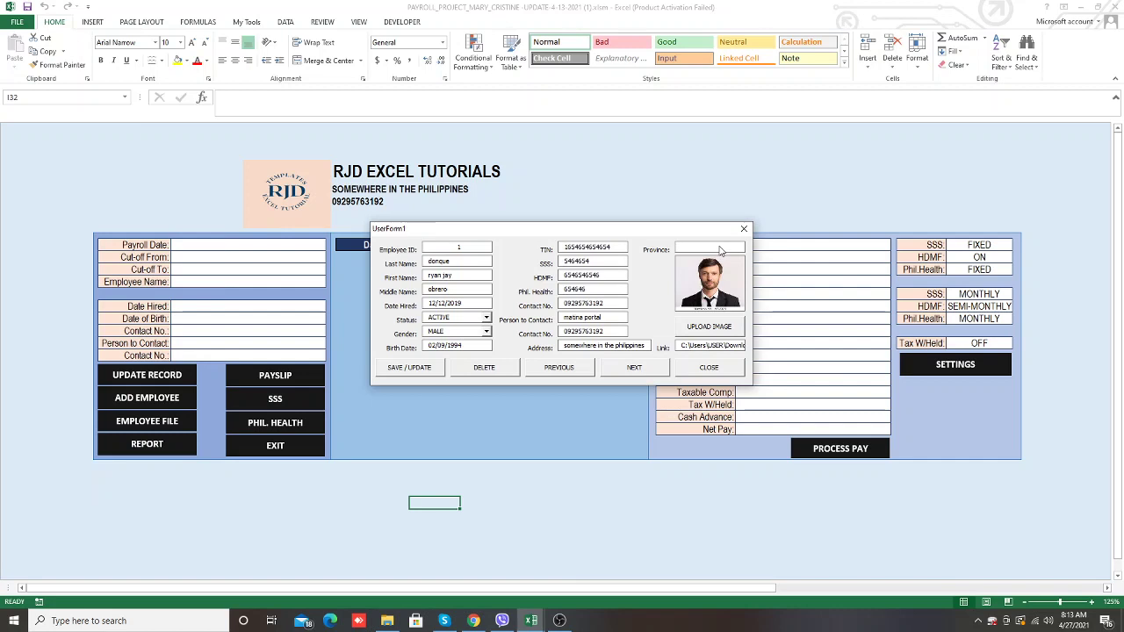
{"action": "type", "text": "do"}
{"action": "type", "text": "nt know"}
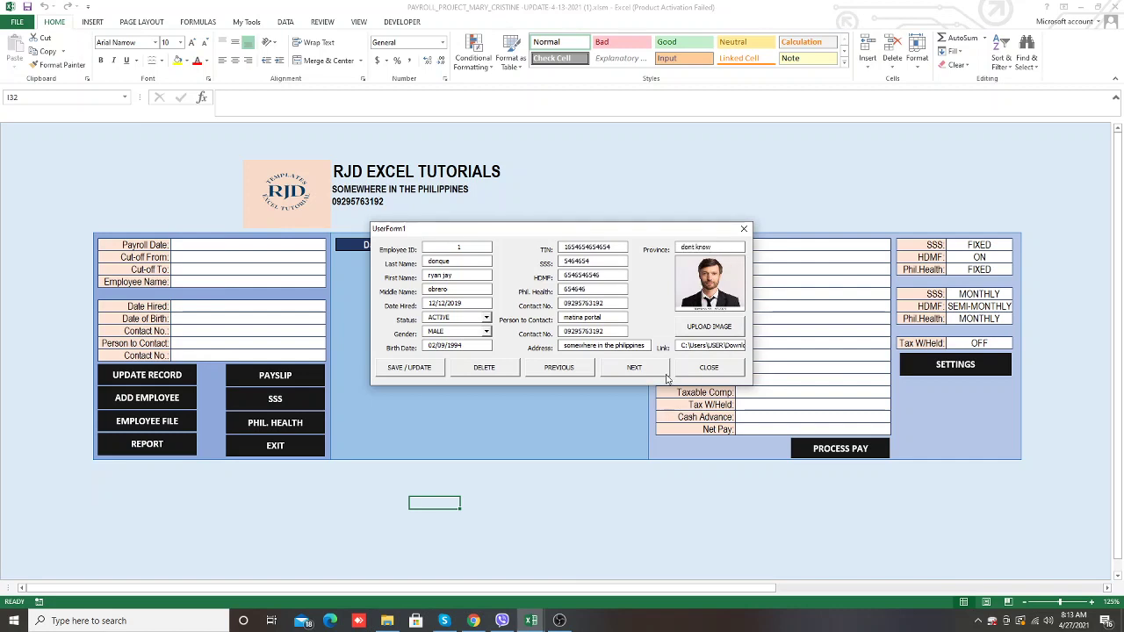
{"action": "left_click", "coordinate": [413, 368]}
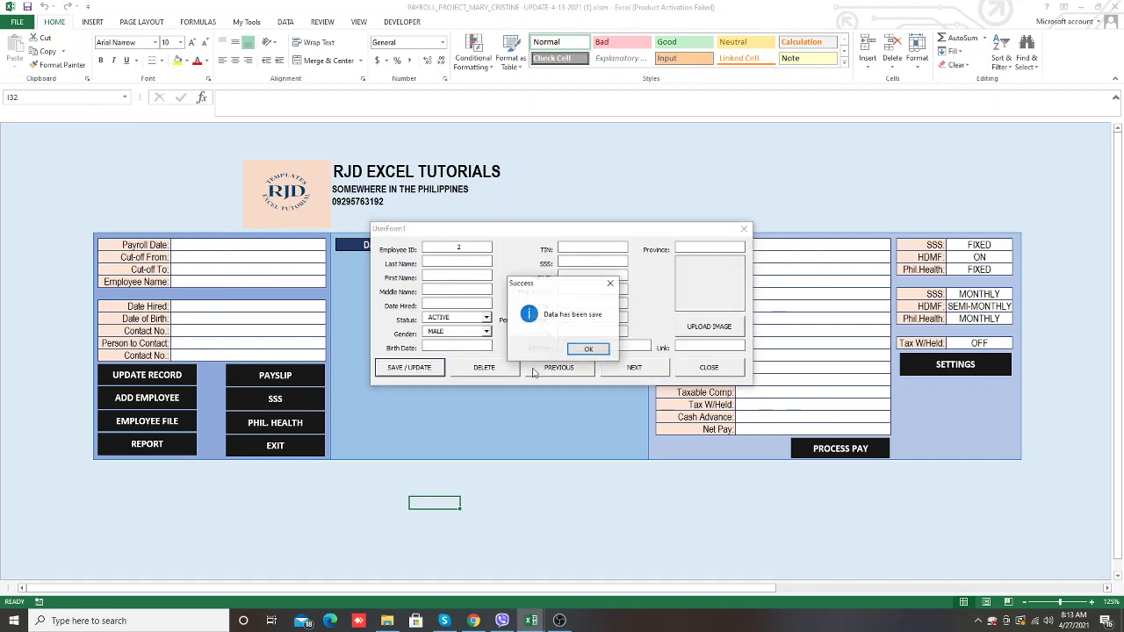
{"action": "left_click", "coordinate": [591, 350]}
{"action": "left_click", "coordinate": [711, 367]}
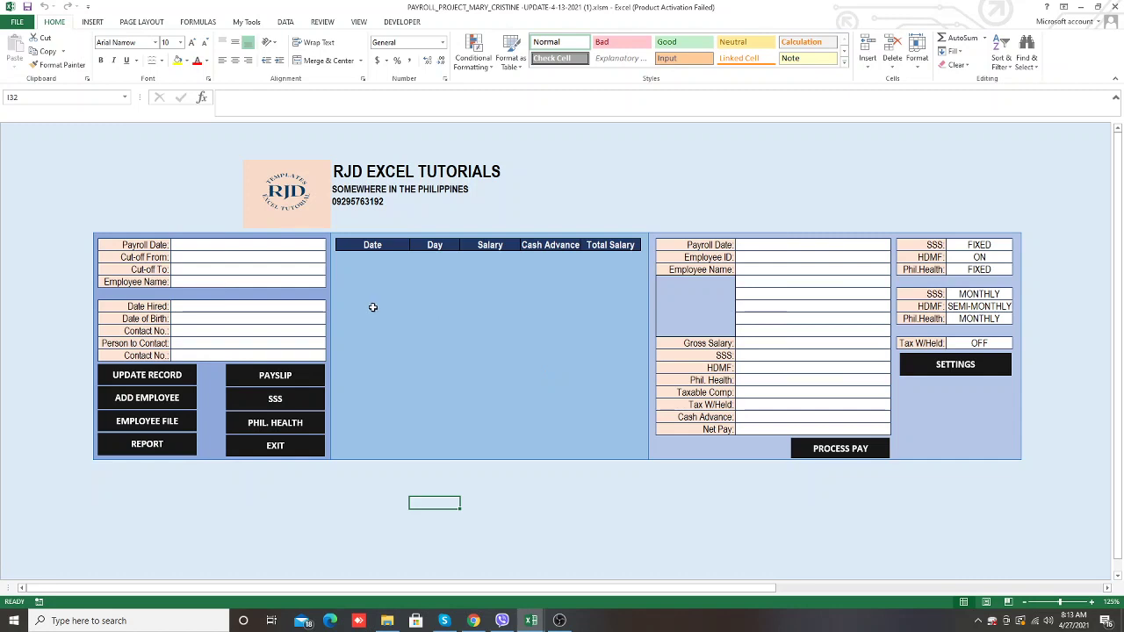
Set payroll date April 30, 2021 and the cut-off period April 11 to April 25.
{"action": "left_click", "coordinate": [244, 247]}
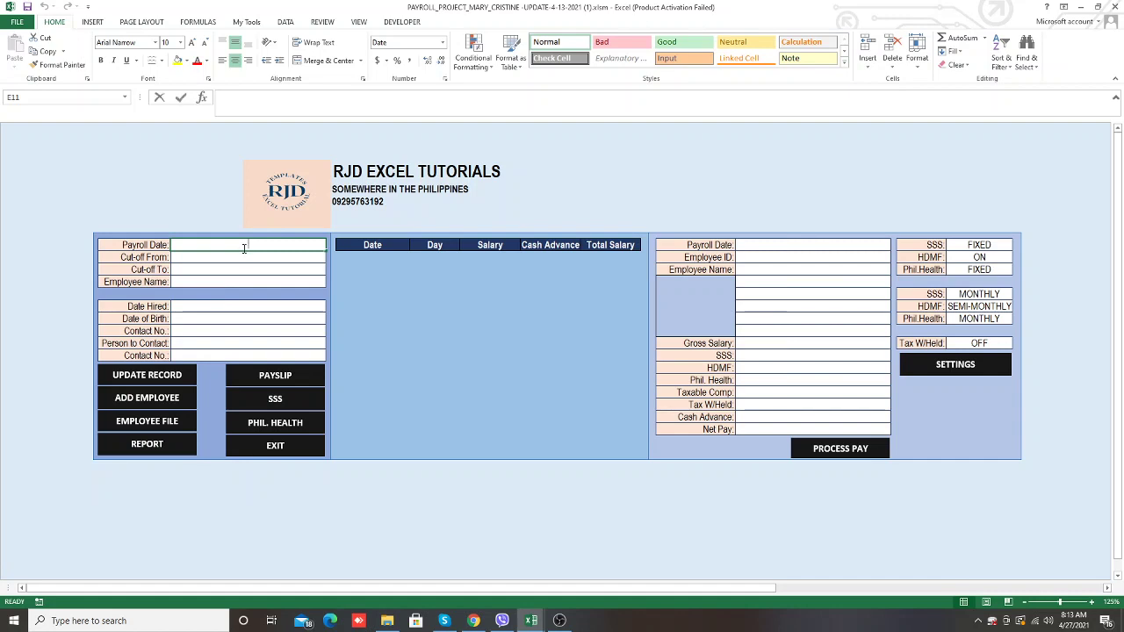
{"action": "type", "text": "4/30"}
{"action": "key", "text": "Tab"}
{"action": "left_click", "coordinate": [244, 248]}
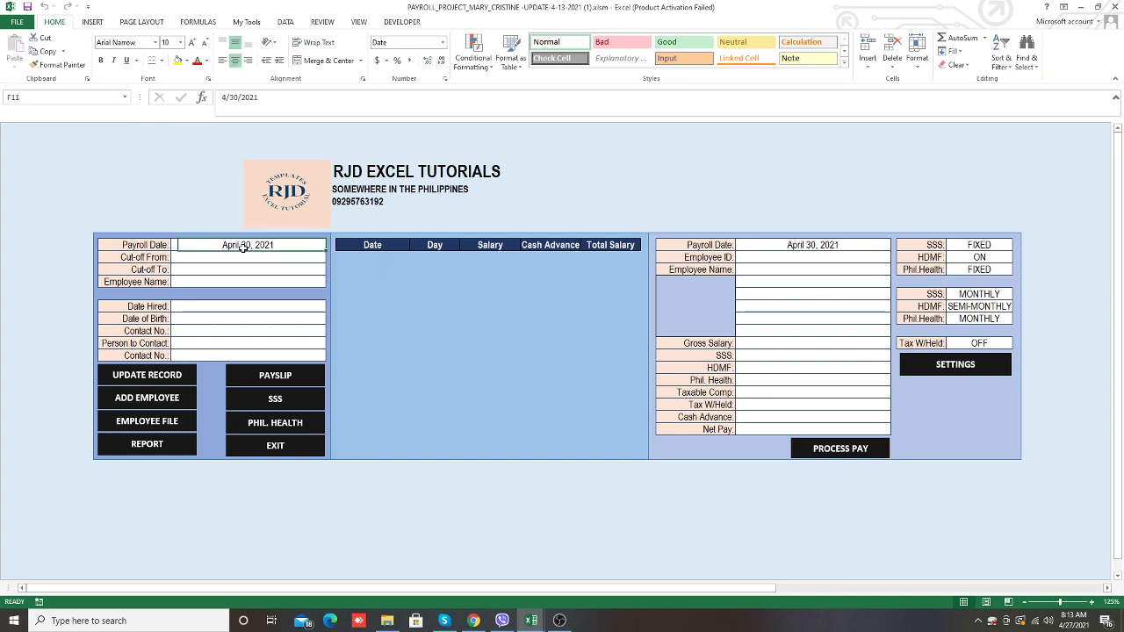
{"action": "key", "text": "Return"}
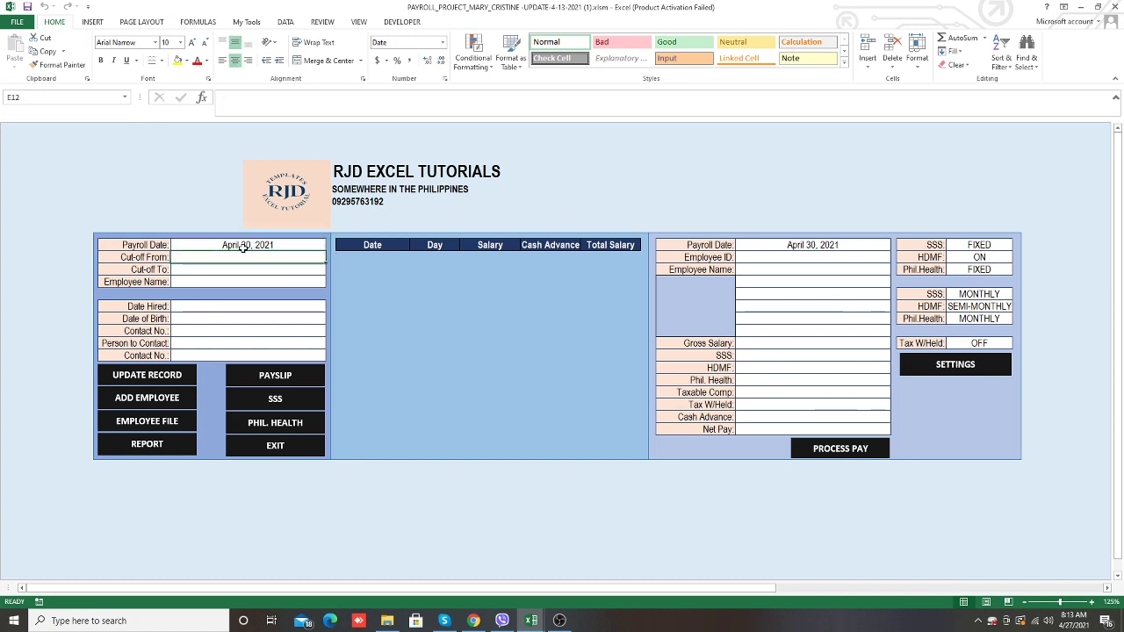
{"action": "type", "text": "4/11"}
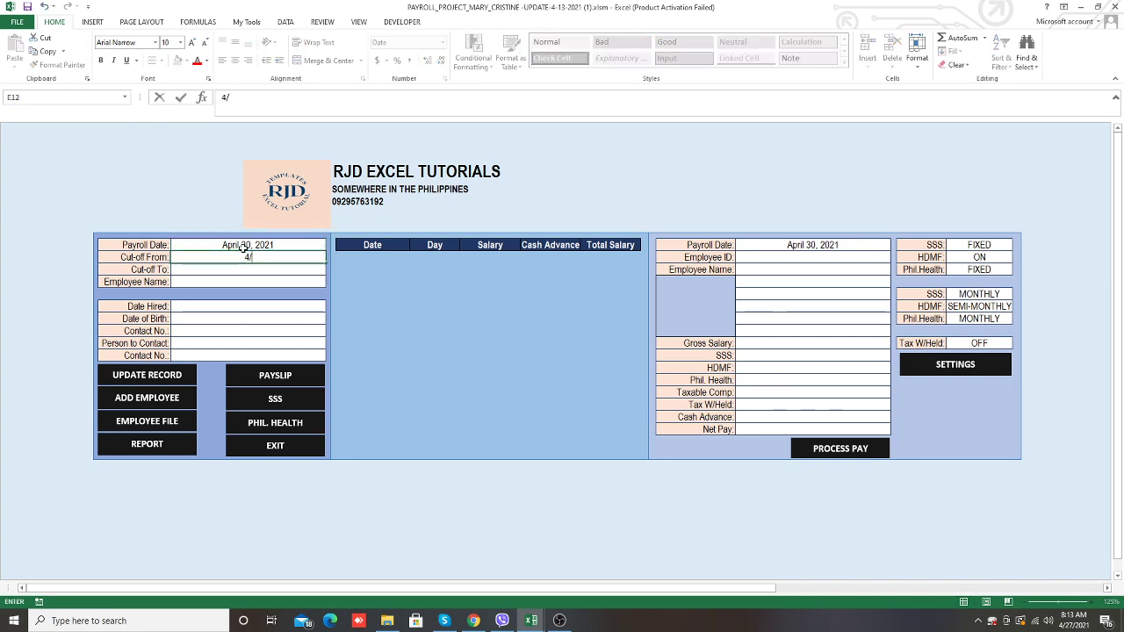
{"action": "key", "text": "Return"}
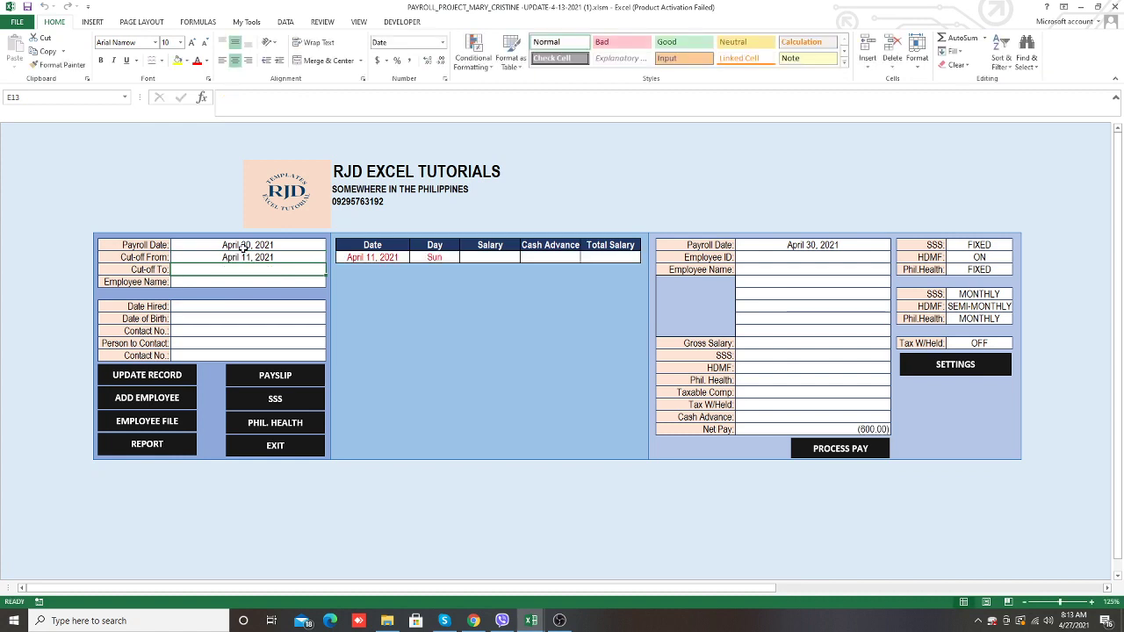
{"action": "type", "text": "4/"}
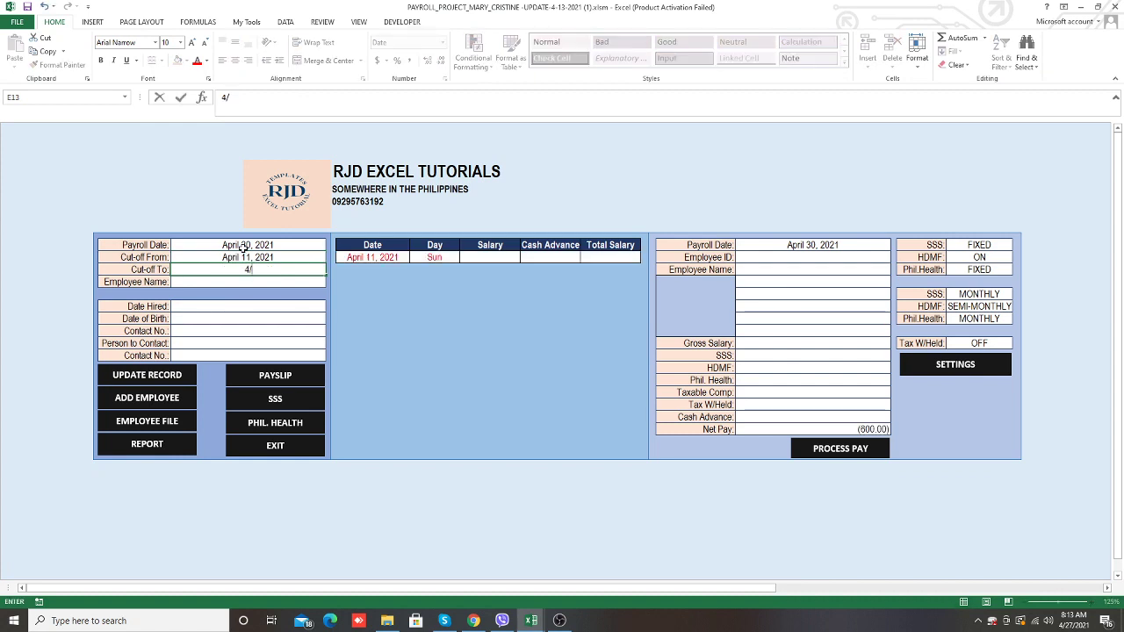
{"action": "type", "text": "12"}
{"action": "key", "text": "Return"}
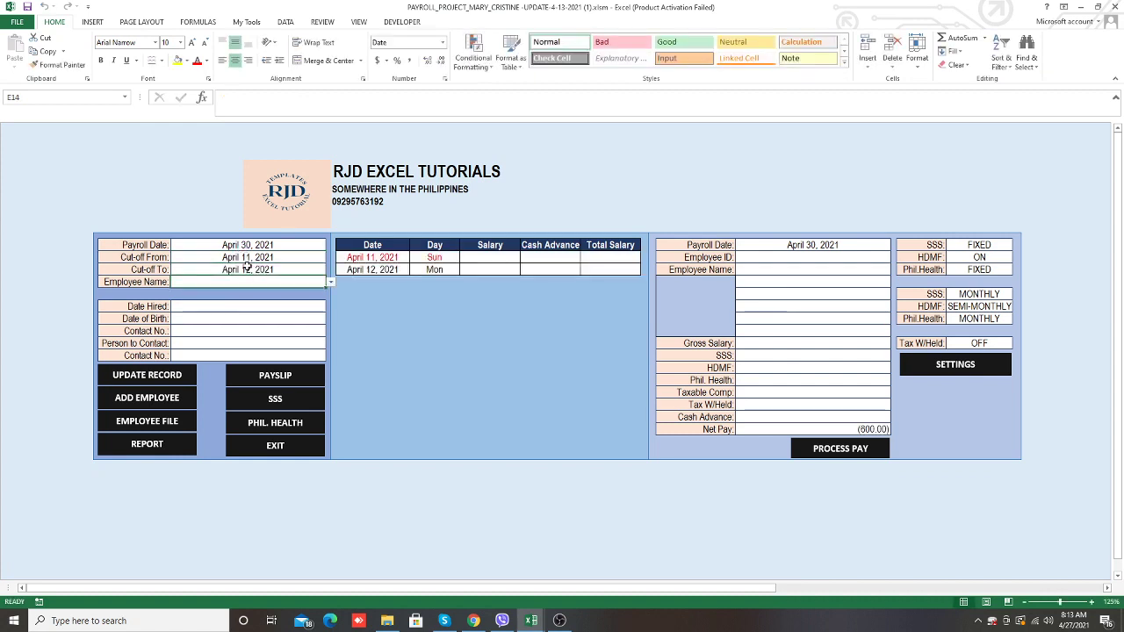
{"action": "left_click", "coordinate": [250, 269]}
{"action": "type", "text": "4/25"}
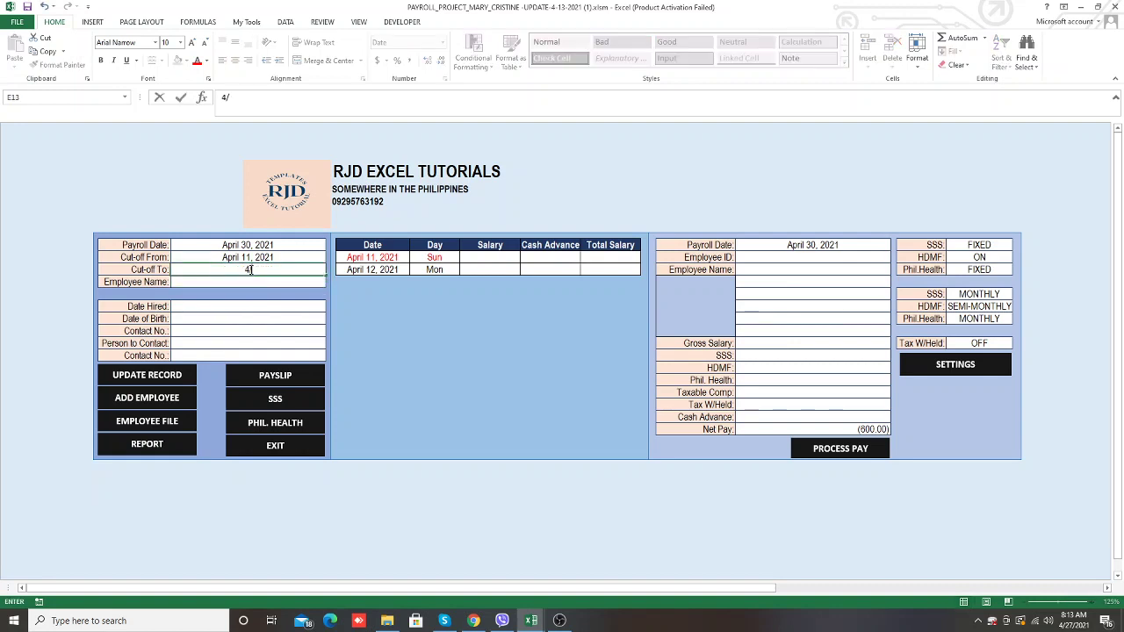
{"action": "key", "text": "Tab"}
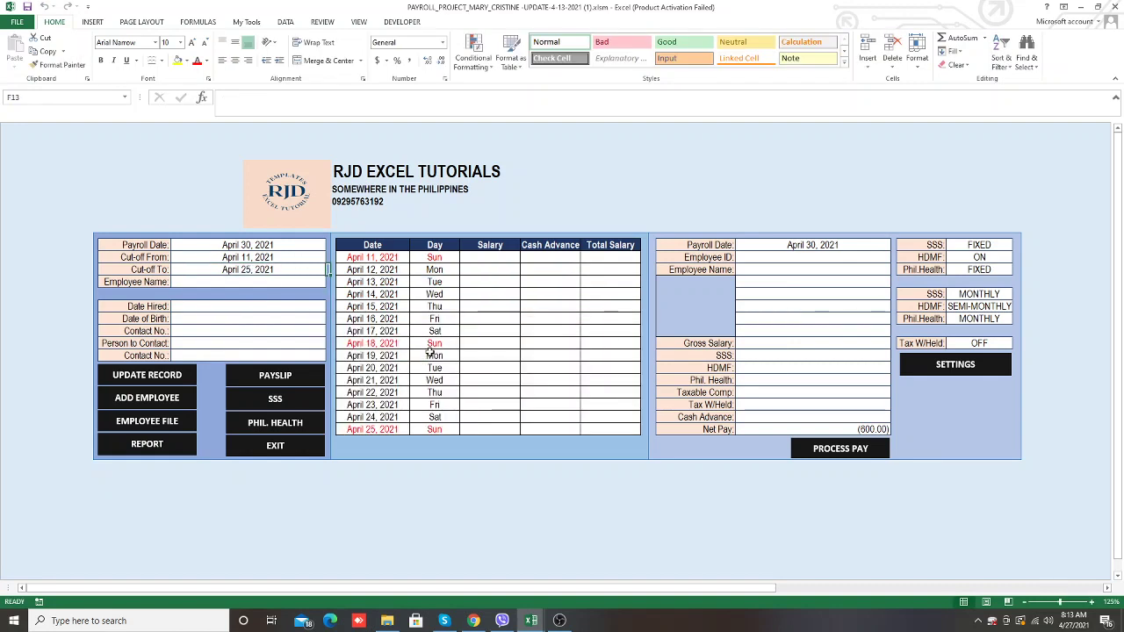
Choose employee 1 from the Employee Name list to load their details.
{"action": "left_click", "coordinate": [496, 258]}
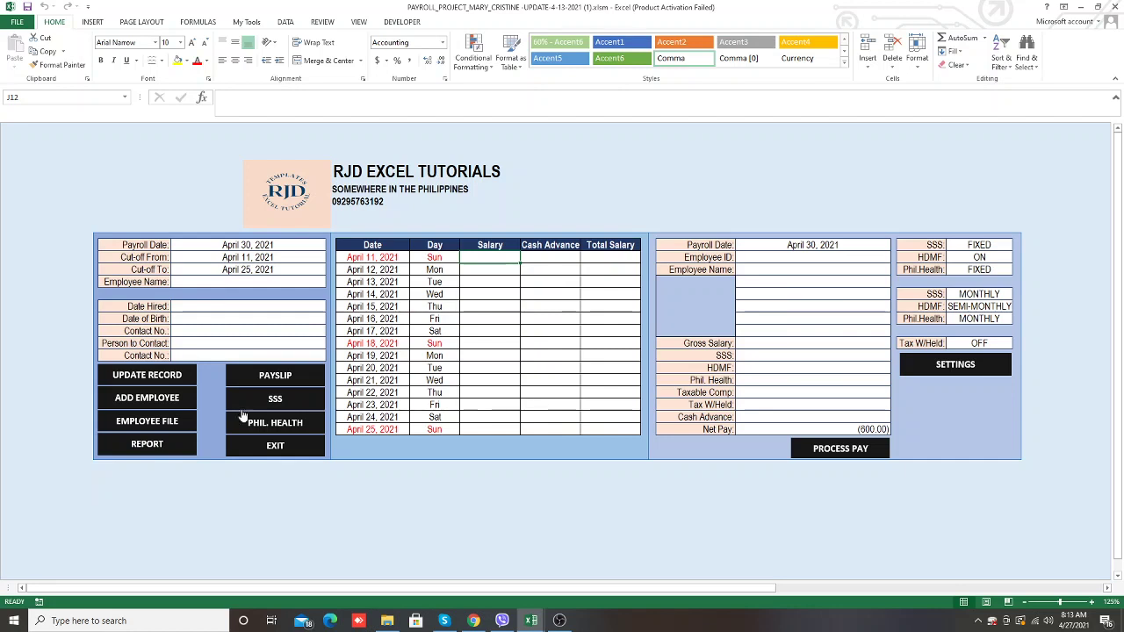
{"action": "left_click", "coordinate": [258, 285]}
{"action": "left_click", "coordinate": [331, 286]}
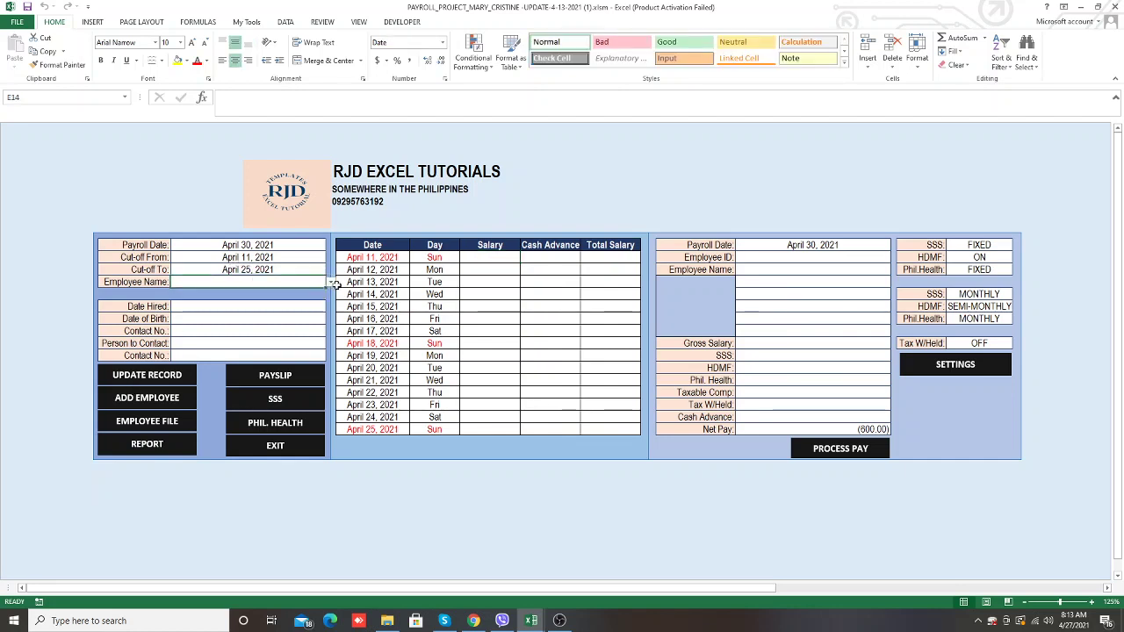
{"action": "left_click", "coordinate": [283, 298]}
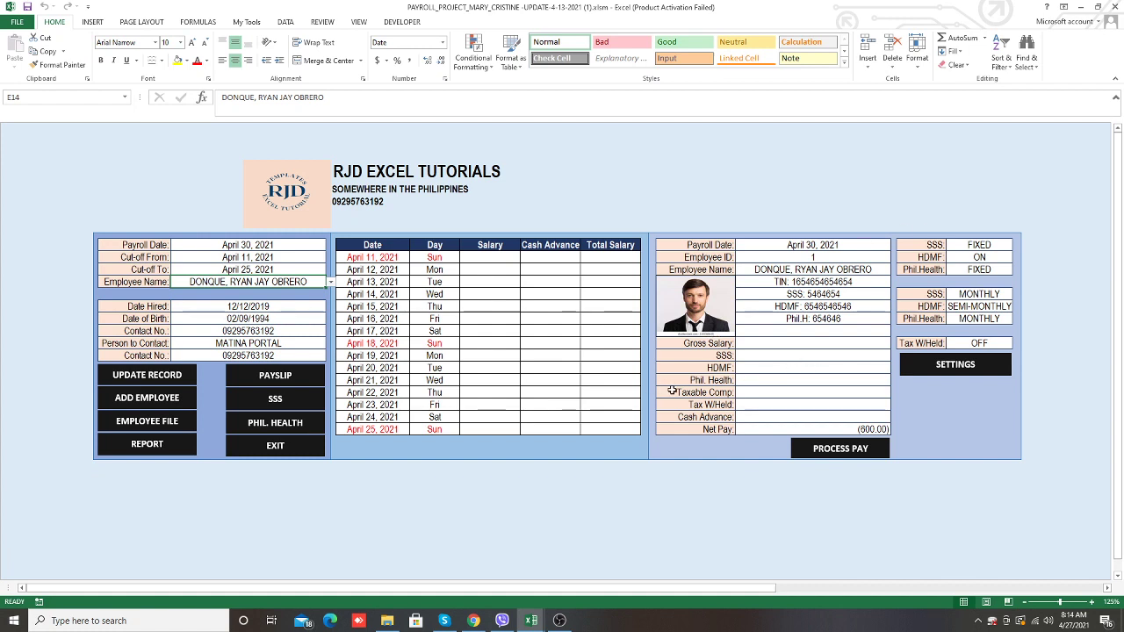
{"action": "left_click", "coordinate": [493, 261]}
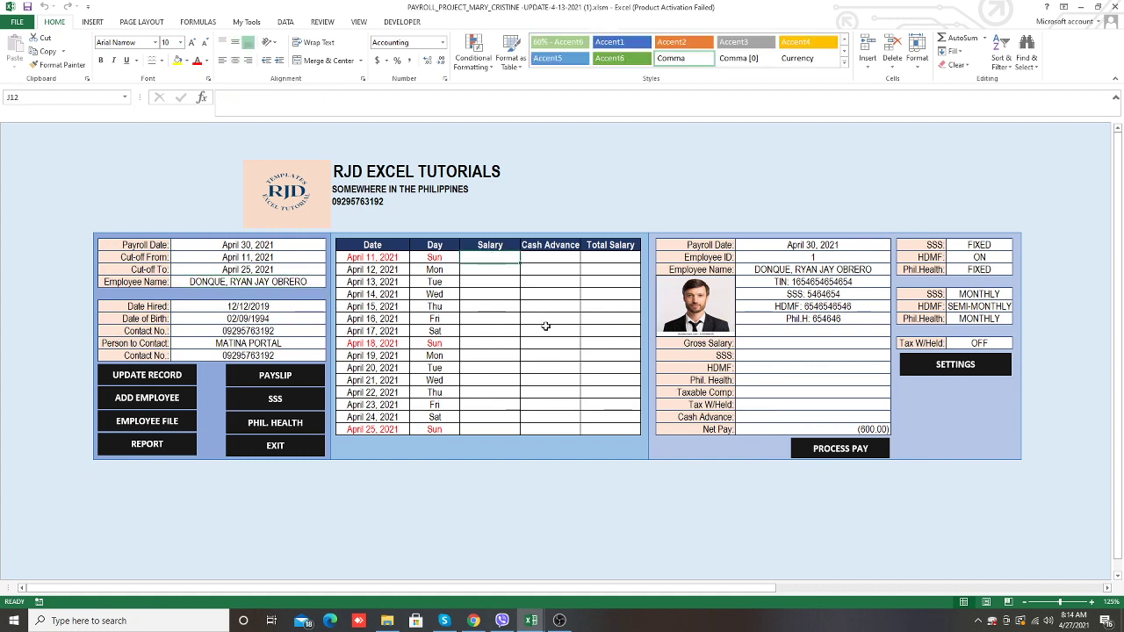
Enter salaries of 1,100, 300 and 400 for April 12–14, clearing the April 11 entry.
{"action": "type", "text": "5"}
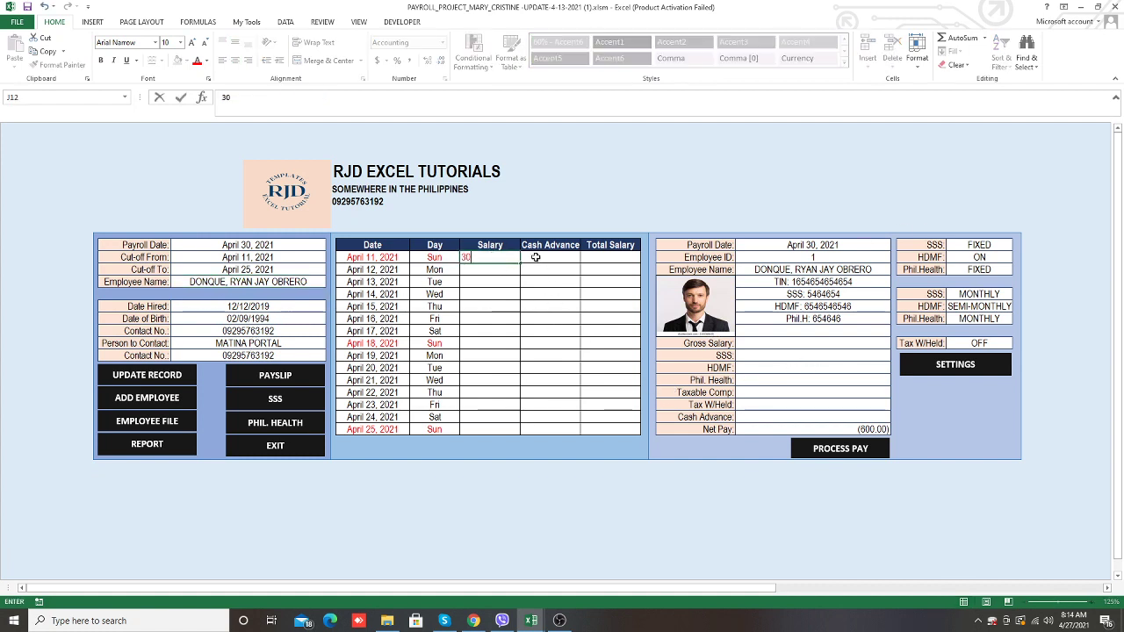
{"action": "type", "text": "00"}
{"action": "key", "text": "BackSpace"}
{"action": "key", "text": "BackSpace"}
{"action": "key", "text": "BackSpace"}
{"action": "type", "text": "00"}
{"action": "key", "text": "Return"}
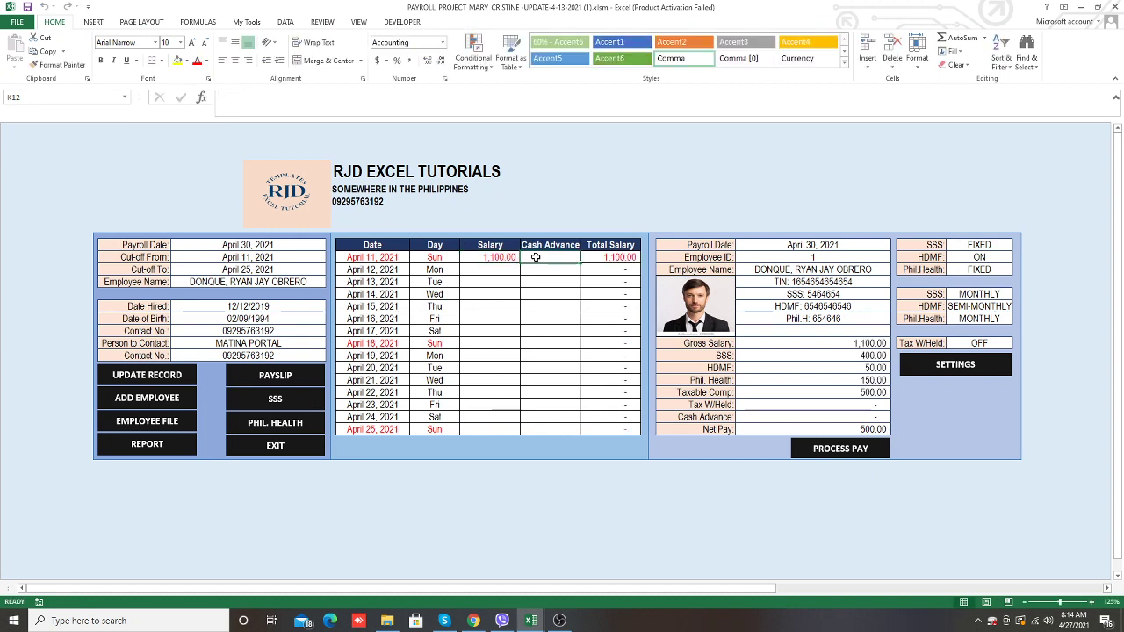
{"action": "type", "text": "1100"}
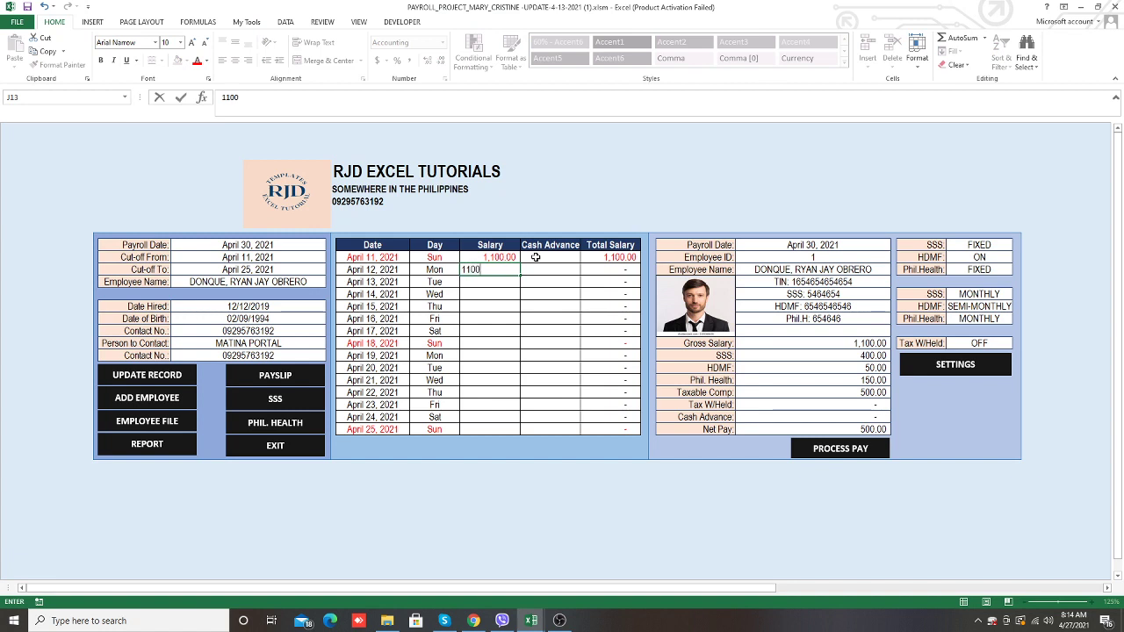
{"action": "key", "text": "Return"}
{"action": "type", "text": "300"}
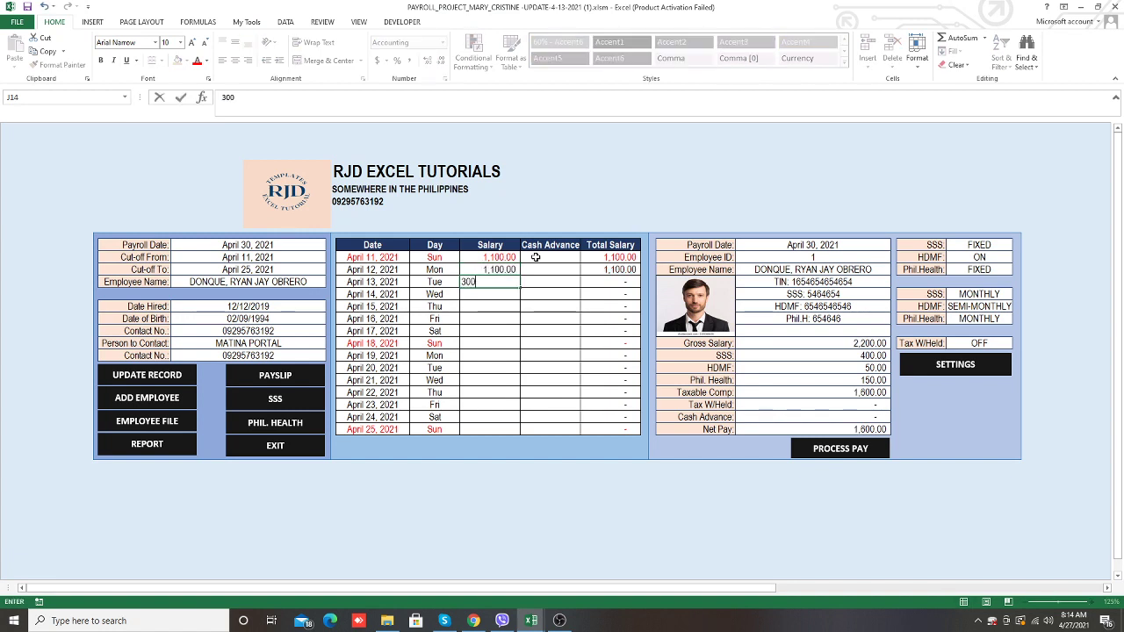
{"action": "key", "text": "Return"}
{"action": "type", "text": "400"}
{"action": "key", "text": "Return"}
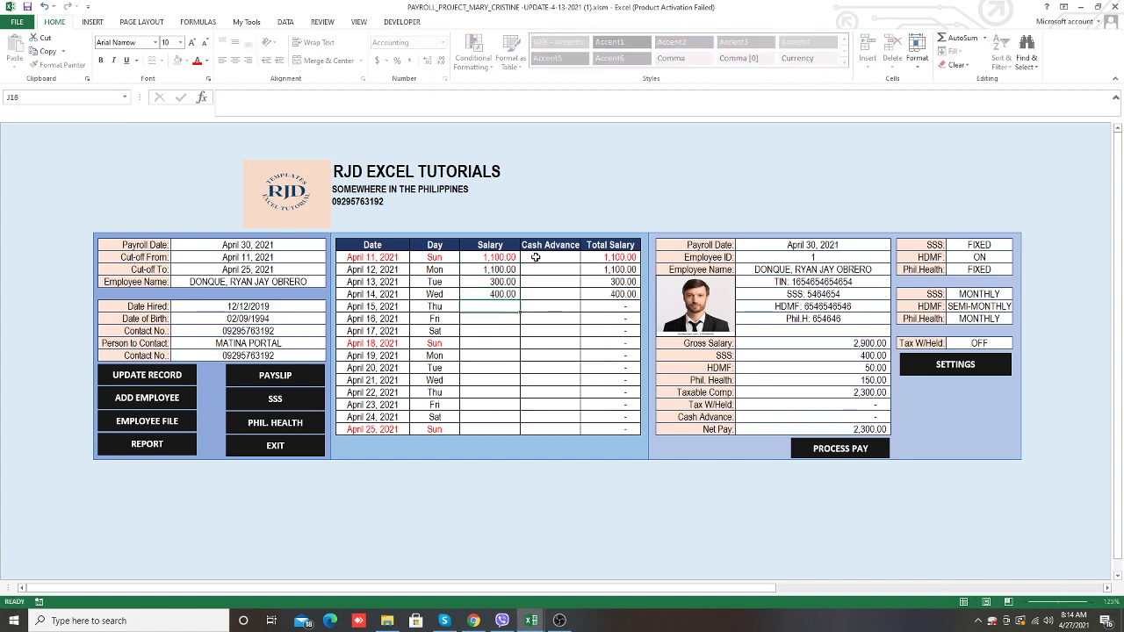
{"action": "key", "text": "Up"}
{"action": "key", "text": "Up"}
{"action": "key", "text": "Up"}
{"action": "key", "text": "Up"}
{"action": "key", "text": "Delete"}
{"action": "key", "text": "Down"}
{"action": "key", "text": "Down"}
{"action": "key", "text": "Down"}
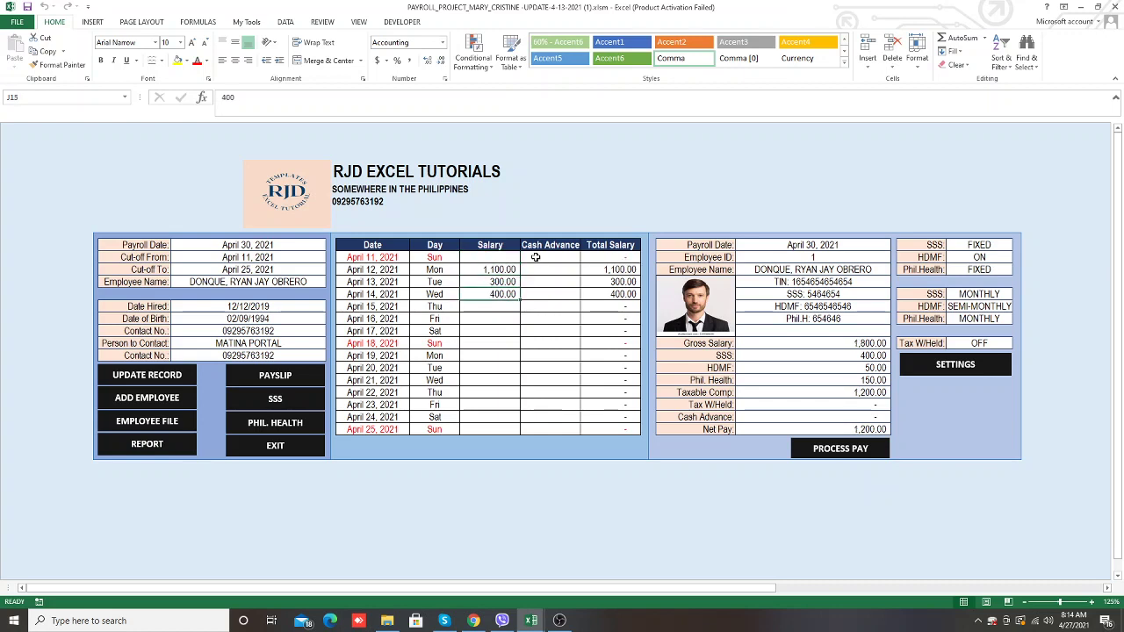
{"action": "key", "text": "Down"}
Enter April 15–17 salaries of 200, 300, 400, and April 19's 200 with a 100 advance.
{"action": "type", "text": "200"}
{"action": "key", "text": "Return"}
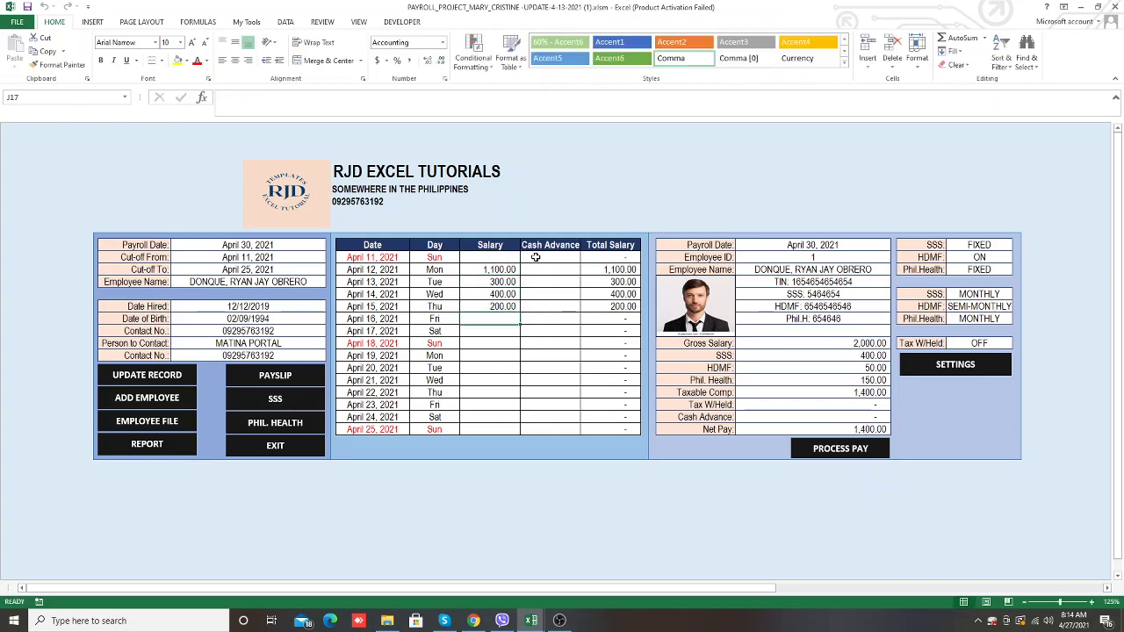
{"action": "type", "text": "300"}
{"action": "key", "text": "Return"}
{"action": "type", "text": "400"}
{"action": "key", "text": "Return"}
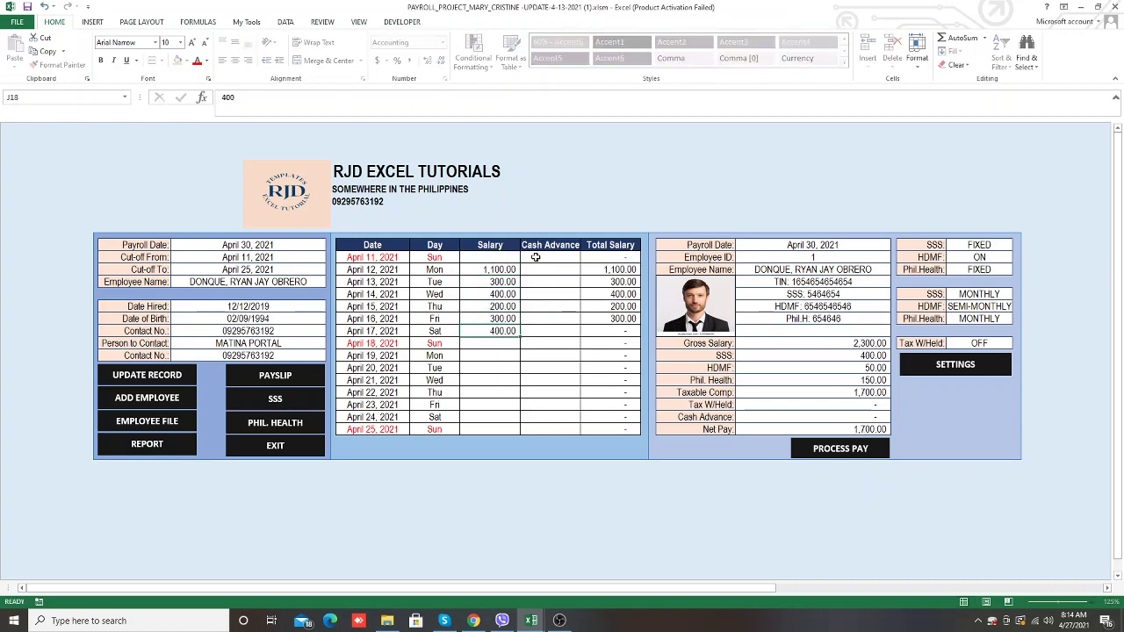
{"action": "key", "text": "Return"}
{"action": "type", "text": "200"}
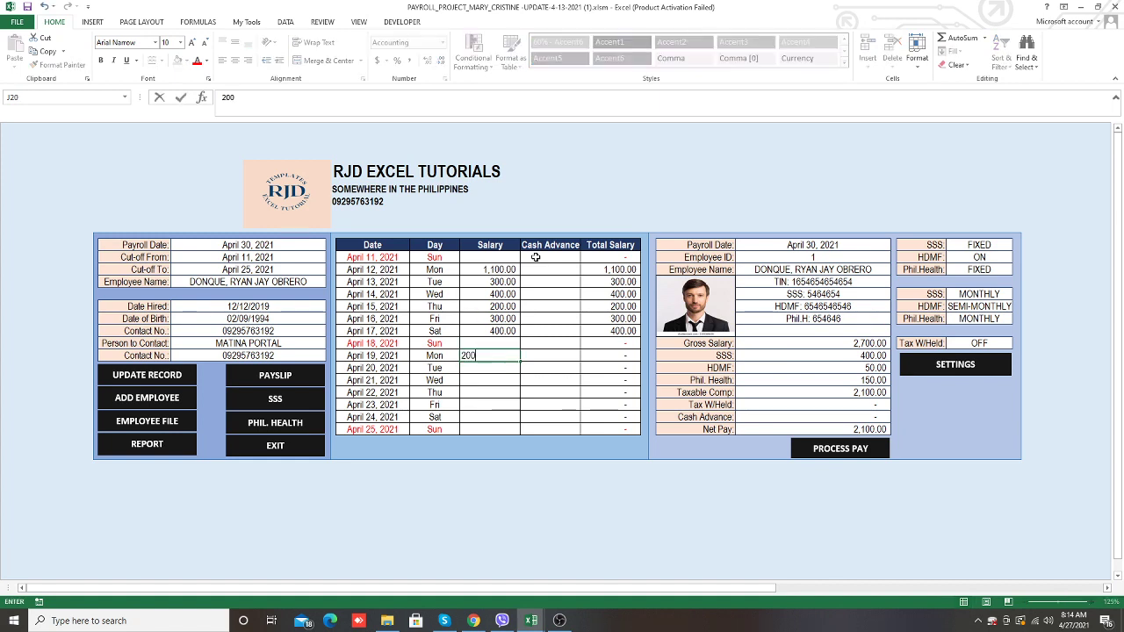
{"action": "key", "text": "Tab"}
{"action": "type", "text": "100"}
{"action": "key", "text": "Return"}
Enter April 20–22 salaries of 600, 300, 400, with 200 cash advances on April 20 and 22.
{"action": "type", "text": "6"}
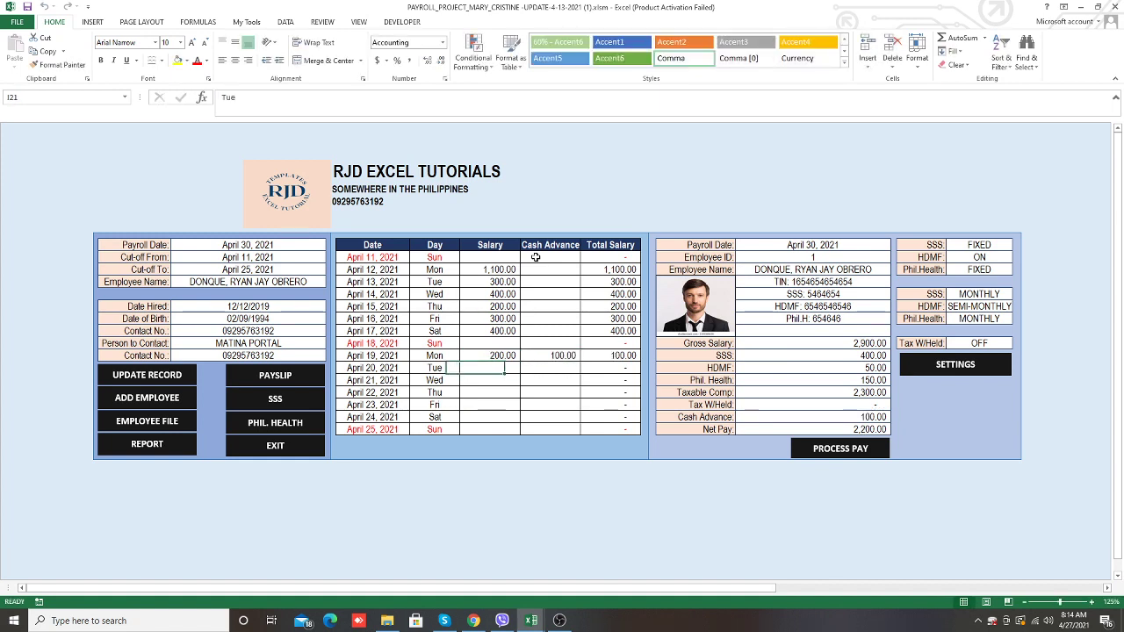
{"action": "type", "text": "00"}
{"action": "key", "text": "Tab"}
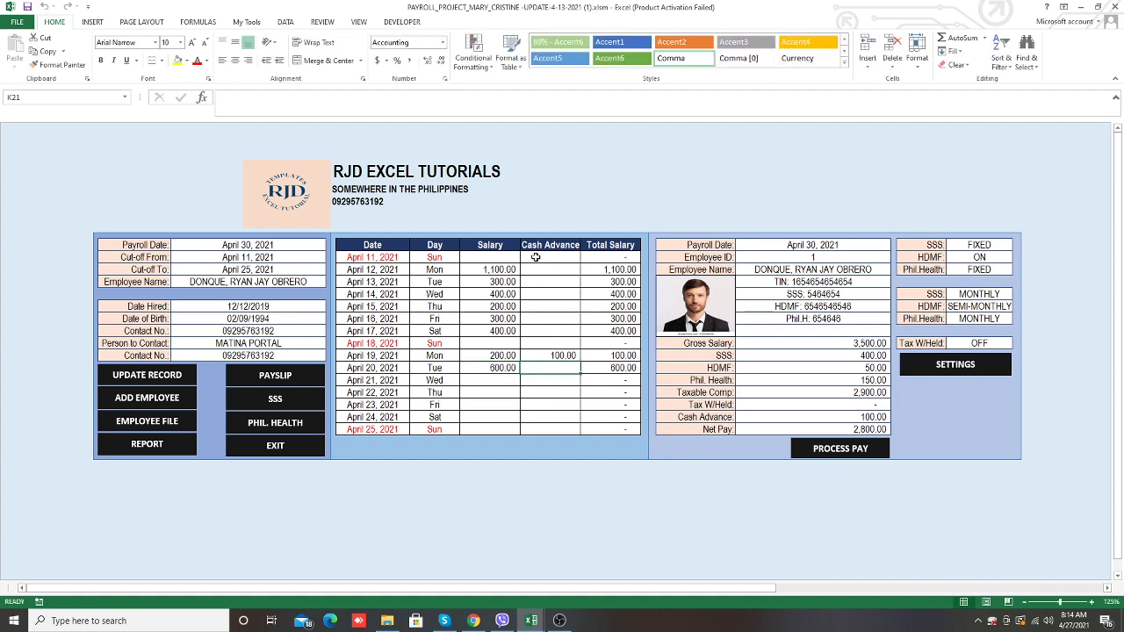
{"action": "type", "text": "200"}
{"action": "key", "text": "Return"}
{"action": "type", "text": "3"}
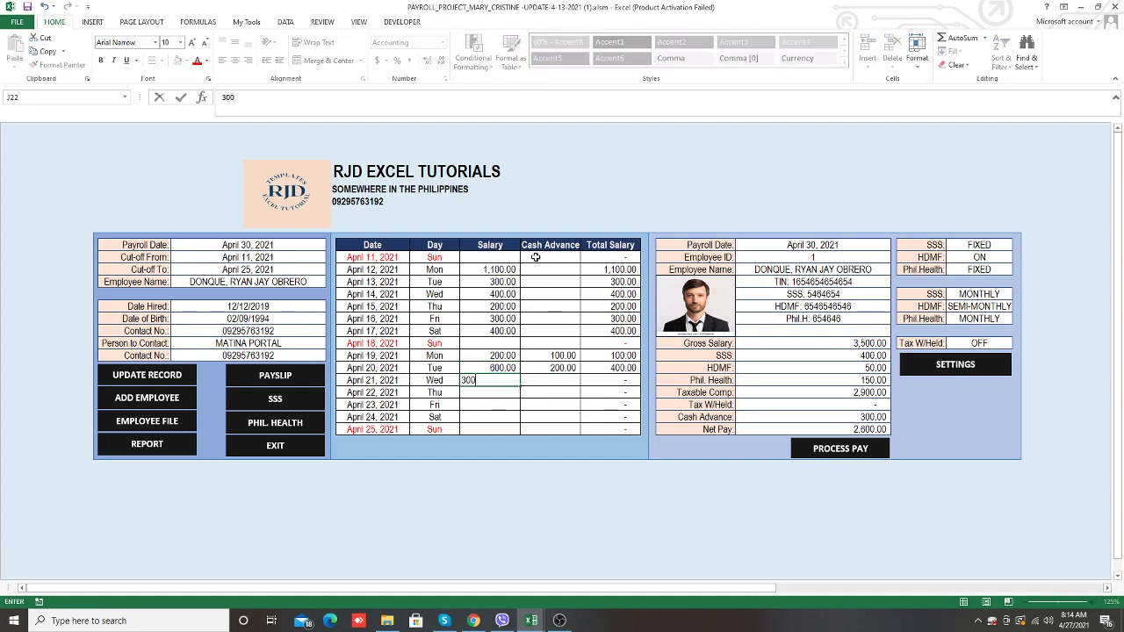
{"action": "type", "text": "00"}
{"action": "key", "text": "Return"}
{"action": "type", "text": "400"}
{"action": "key", "text": "Return"}
{"action": "key", "text": "Up"}
{"action": "key", "text": "Right"}
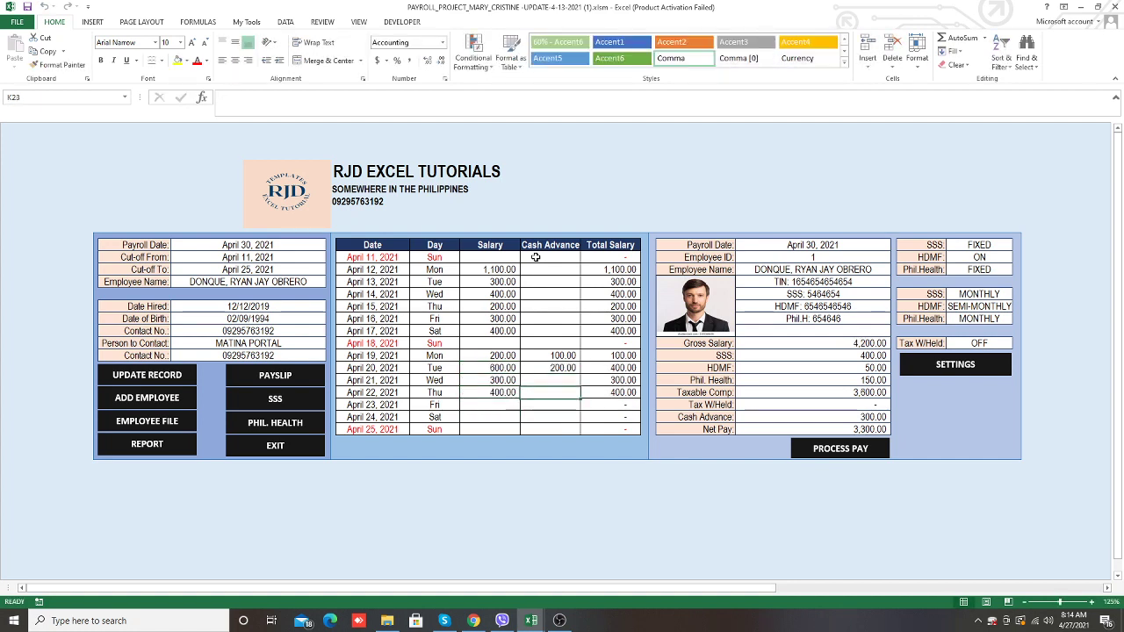
{"action": "type", "text": "200"}
{"action": "key", "text": "Return"}
Enter April 23's 609.00 salary with a 20.00 cash advance and update the record.
{"action": "key", "text": "Left"}
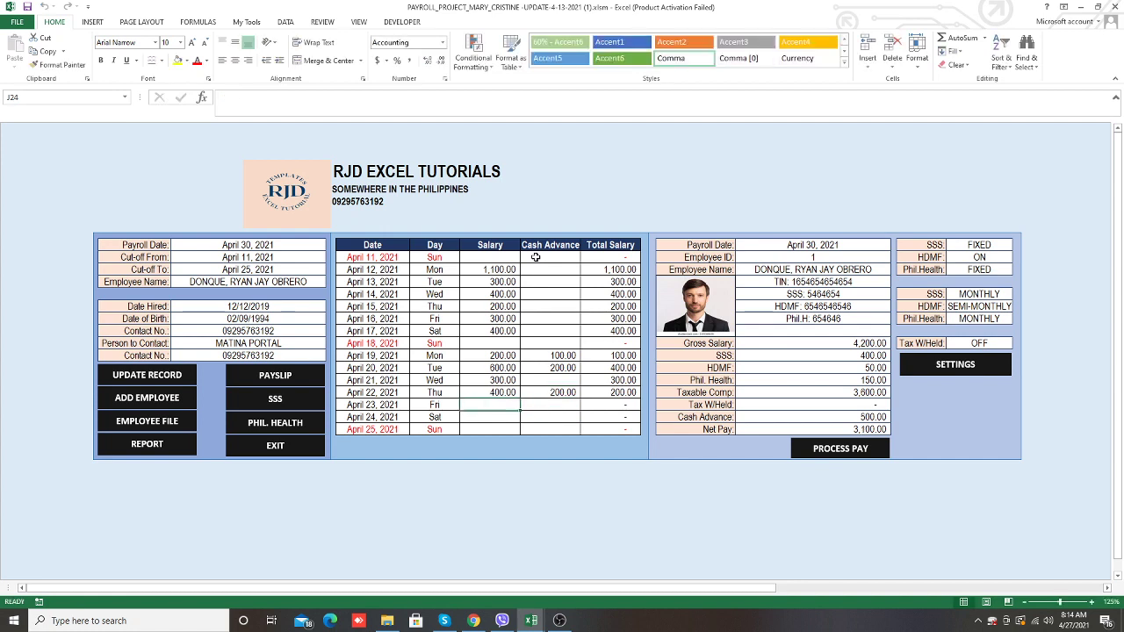
{"action": "type", "text": "6005"}
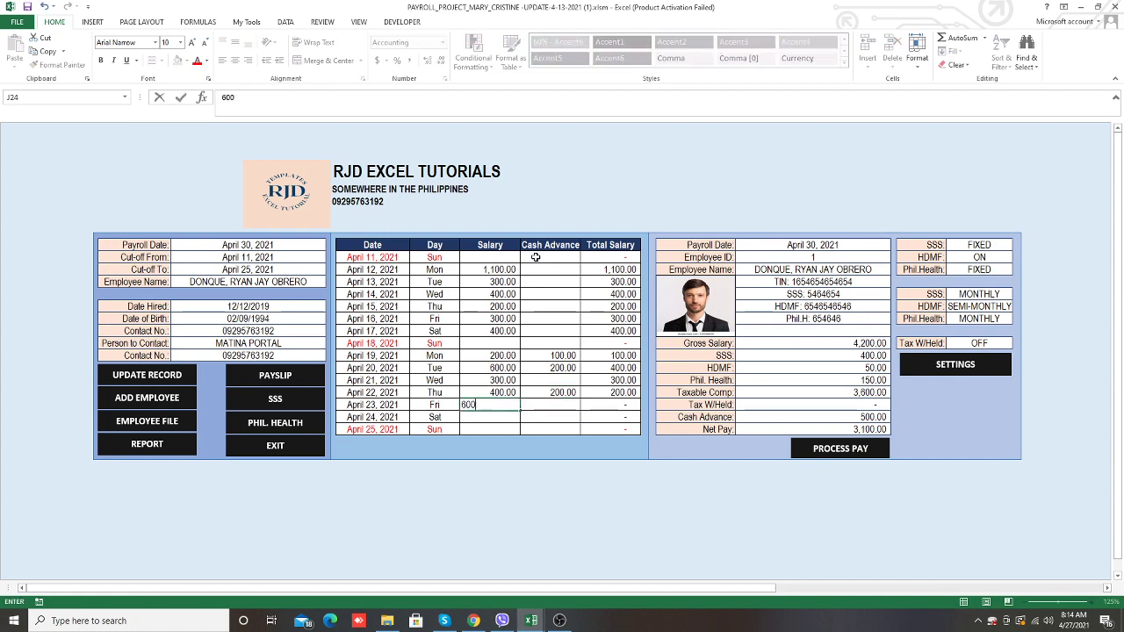
{"action": "type", "text": "9"}
{"action": "key", "text": "Tab"}
{"action": "type", "text": "20"}
{"action": "key", "text": "Return"}
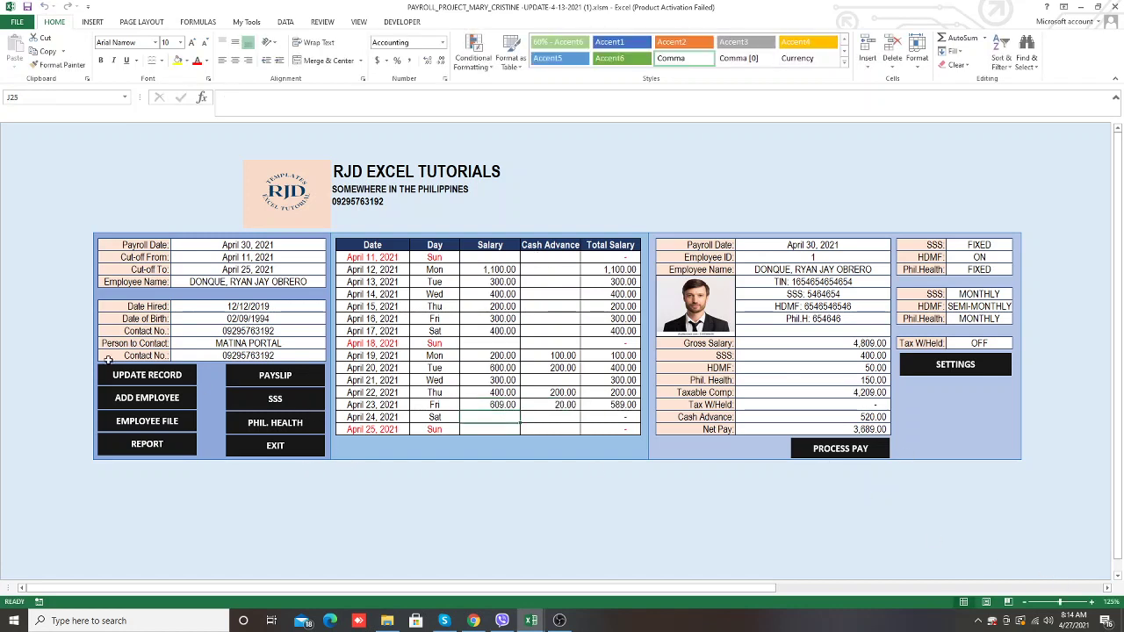
{"action": "left_click", "coordinate": [147, 376]}
{"action": "left_click", "coordinate": [618, 352]}
Enter April 24's 750.00 salary with a 30.00 cash advance and select the HDMF setting.
{"action": "type", "text": "6003"}
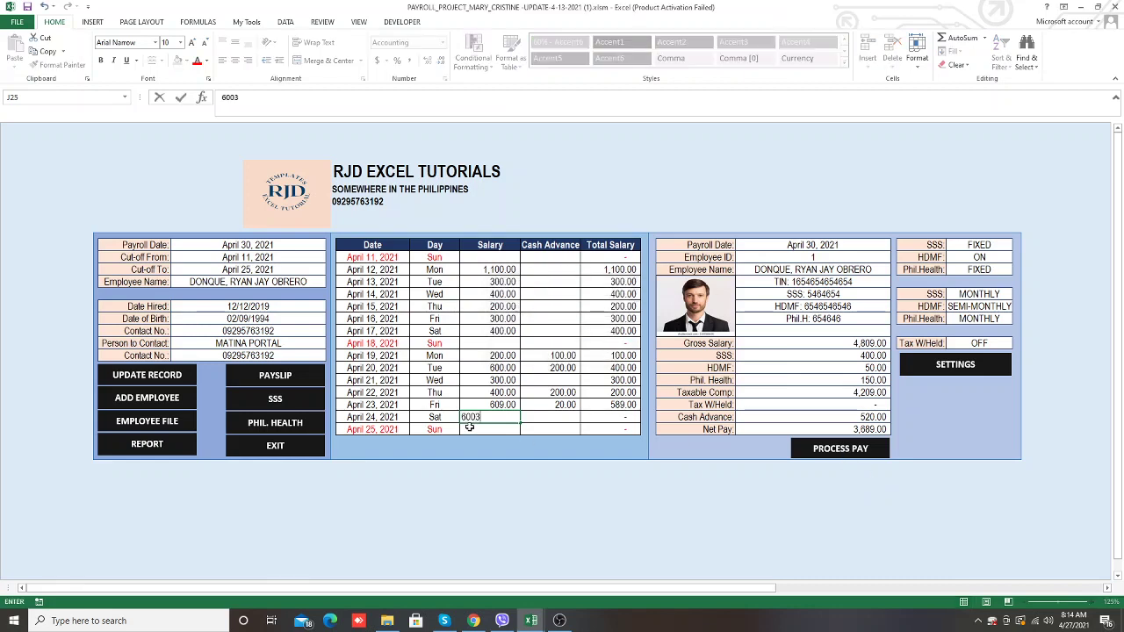
{"action": "key", "text": "Return"}
{"action": "type", "text": "690"}
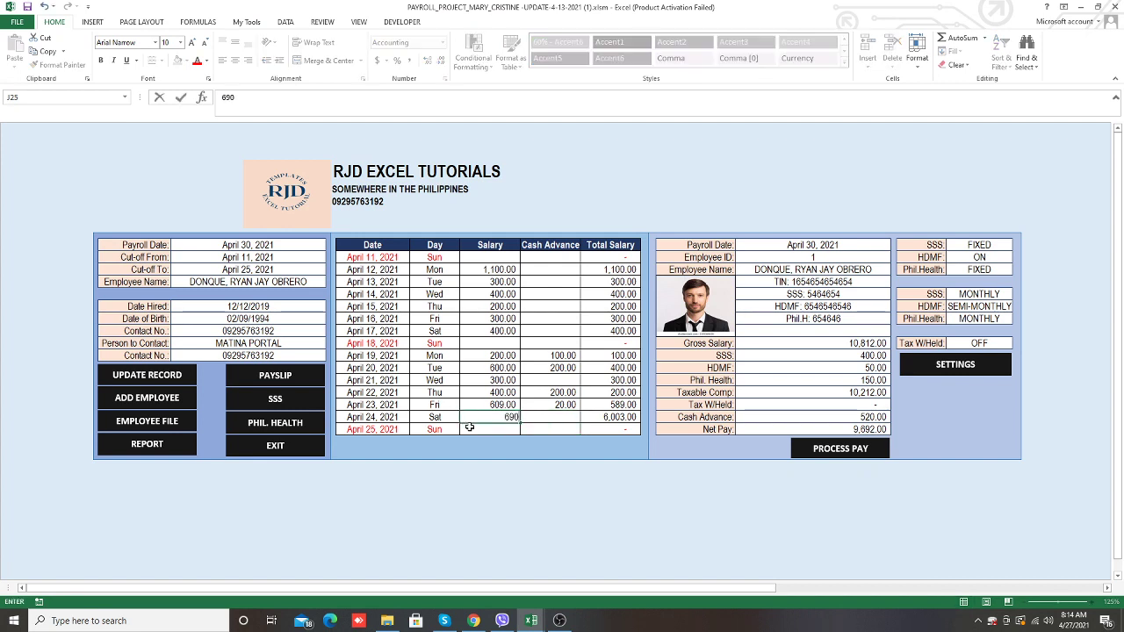
{"action": "type", "text": "0"}
{"action": "key", "text": "Return"}
{"action": "key", "text": "BackSpace"}
{"action": "type", "text": "50"}
{"action": "key", "text": "Tab"}
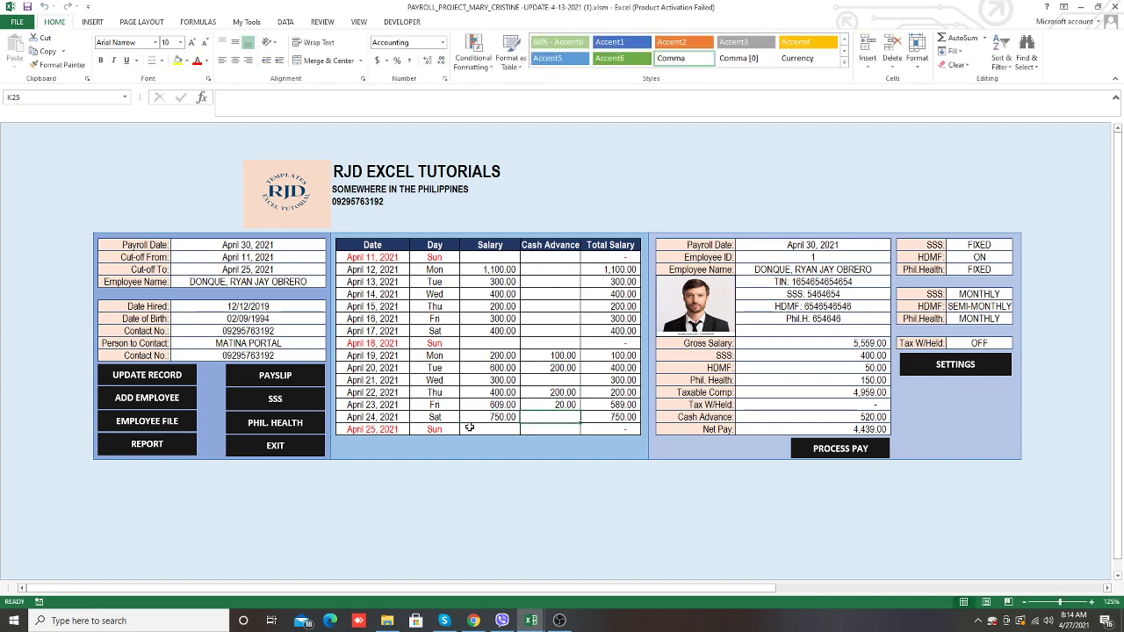
{"action": "type", "text": "30"}
{"action": "key", "text": "Tab"}
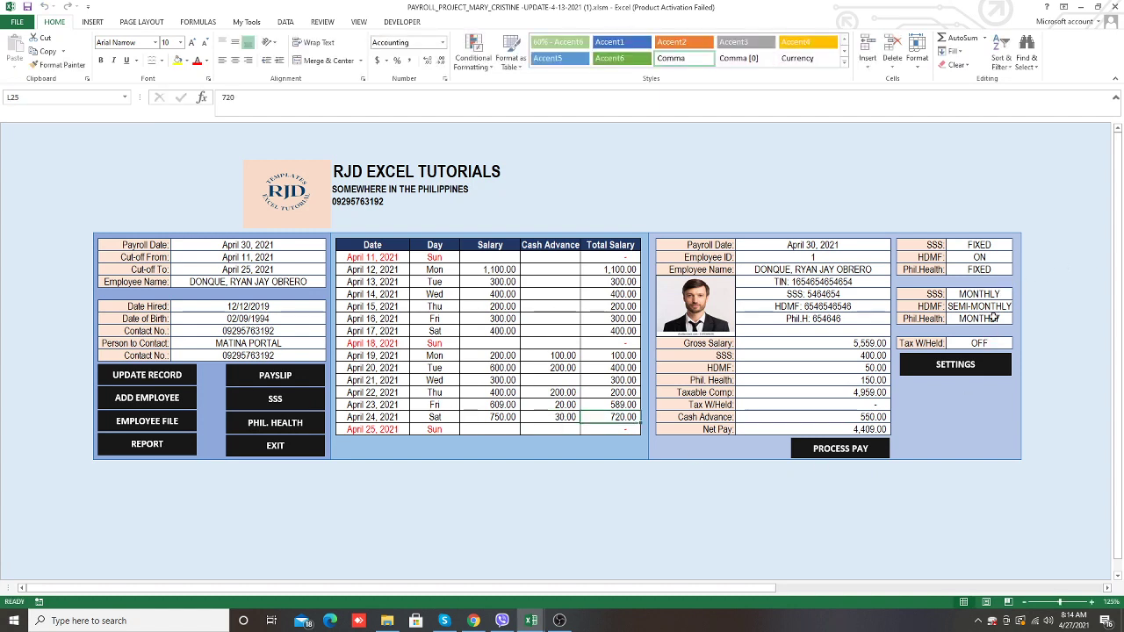
{"action": "left_click", "coordinate": [986, 258]}
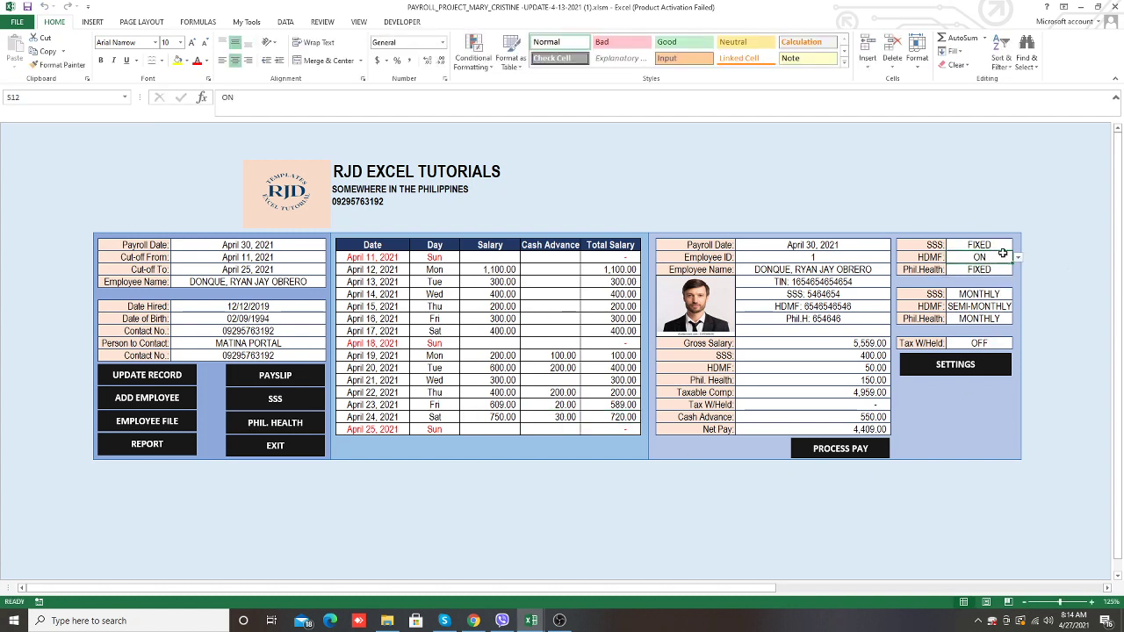
{"action": "left_click", "coordinate": [1018, 257]}
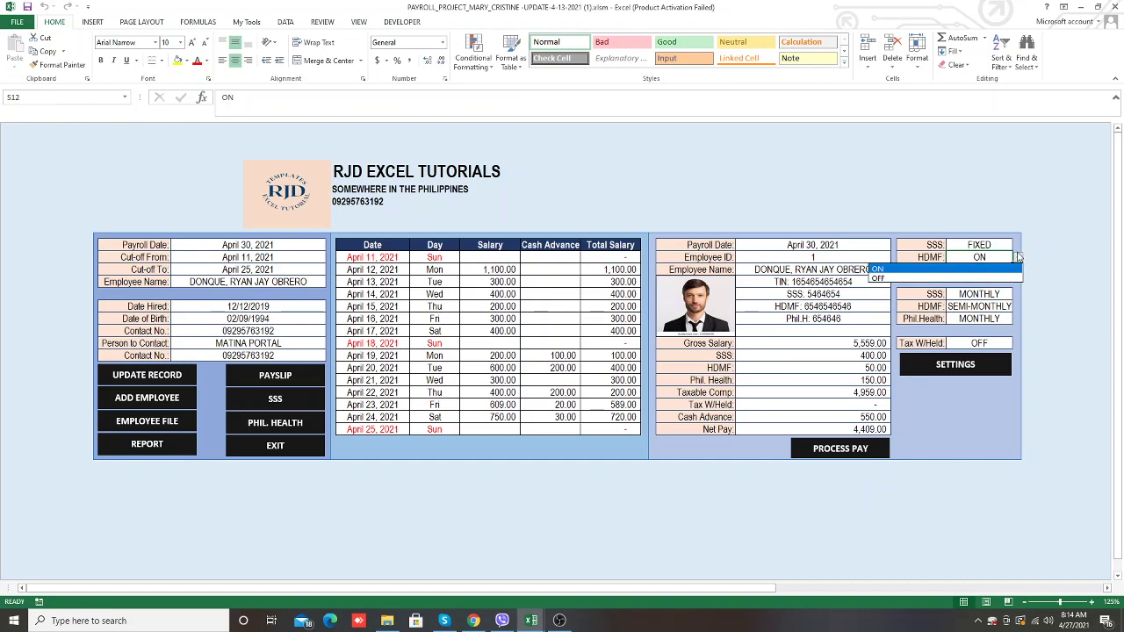
{"action": "left_click", "coordinate": [1019, 257]}
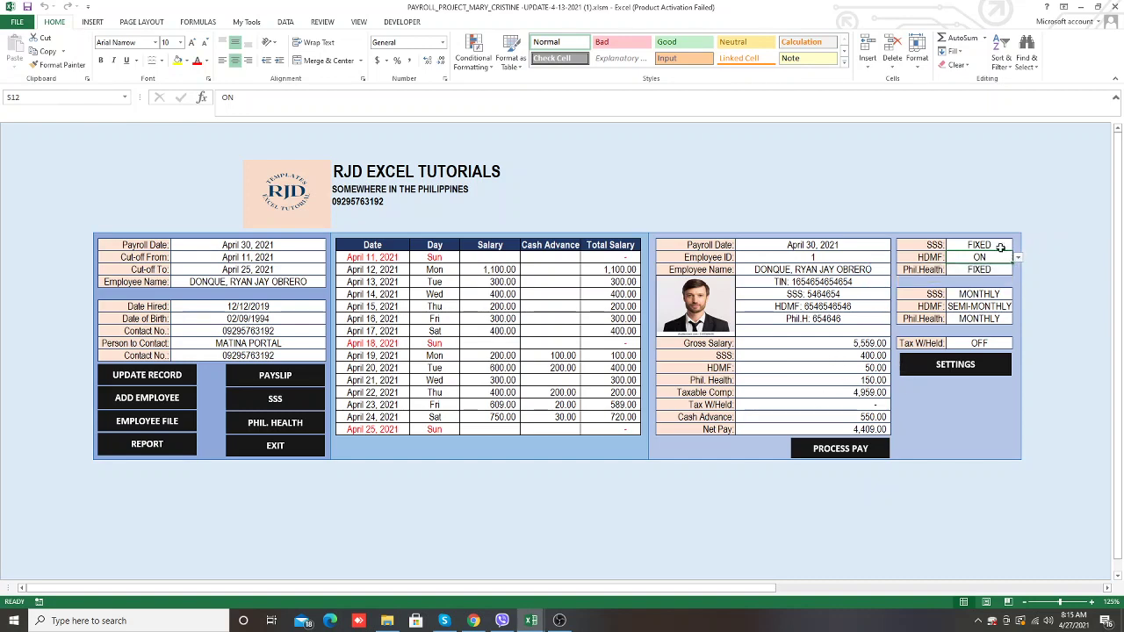
{"action": "left_click", "coordinate": [1001, 246]}
{"action": "left_click", "coordinate": [1018, 245]}
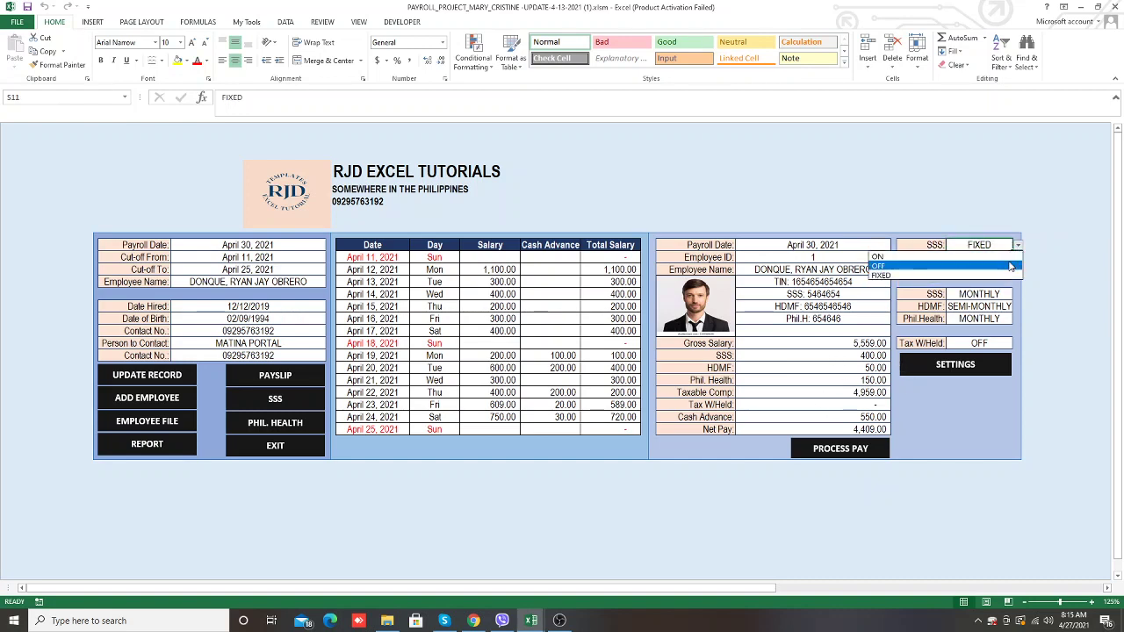
{"action": "left_click", "coordinate": [995, 274]}
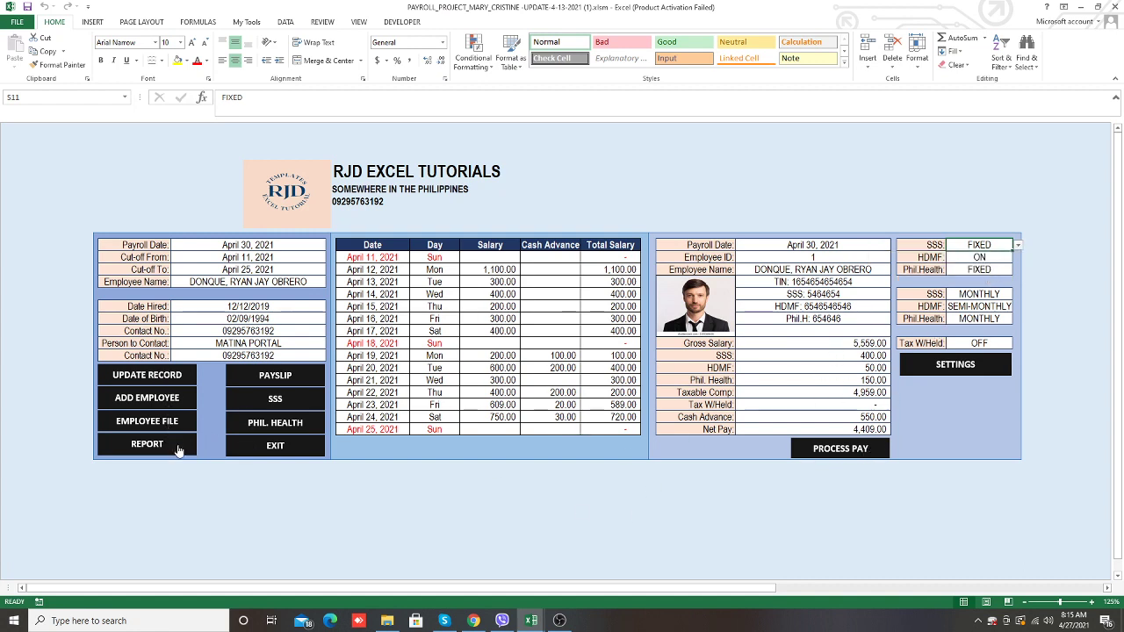
Update employee 1's record and process the April 11–25 payroll, acknowledging both confirmations.
{"action": "left_click", "coordinate": [158, 380]}
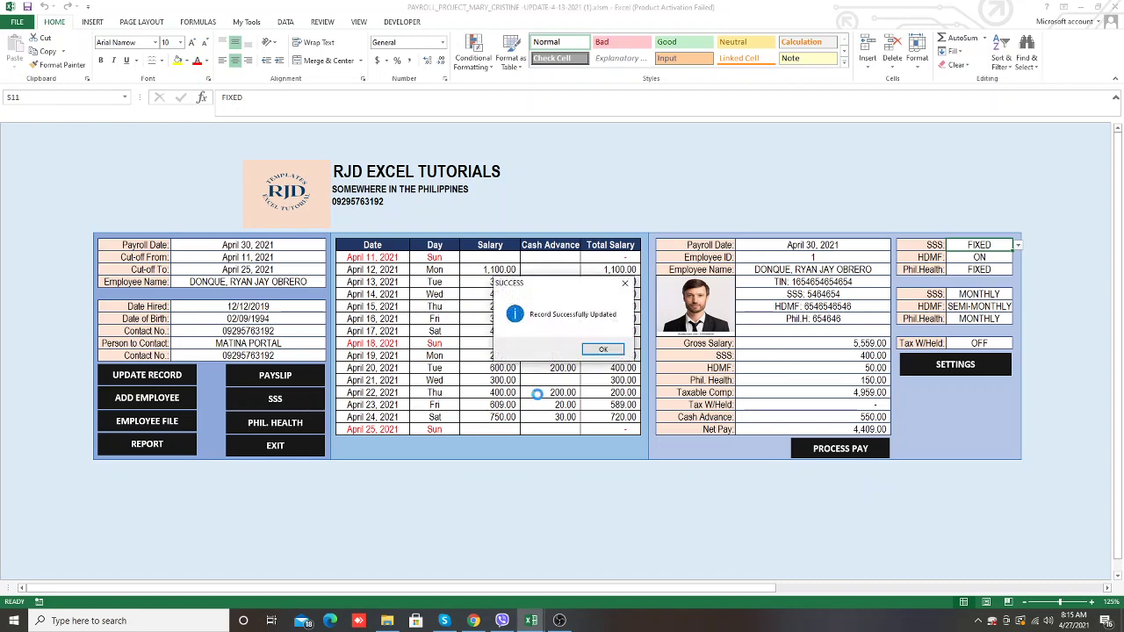
{"action": "left_click", "coordinate": [613, 352]}
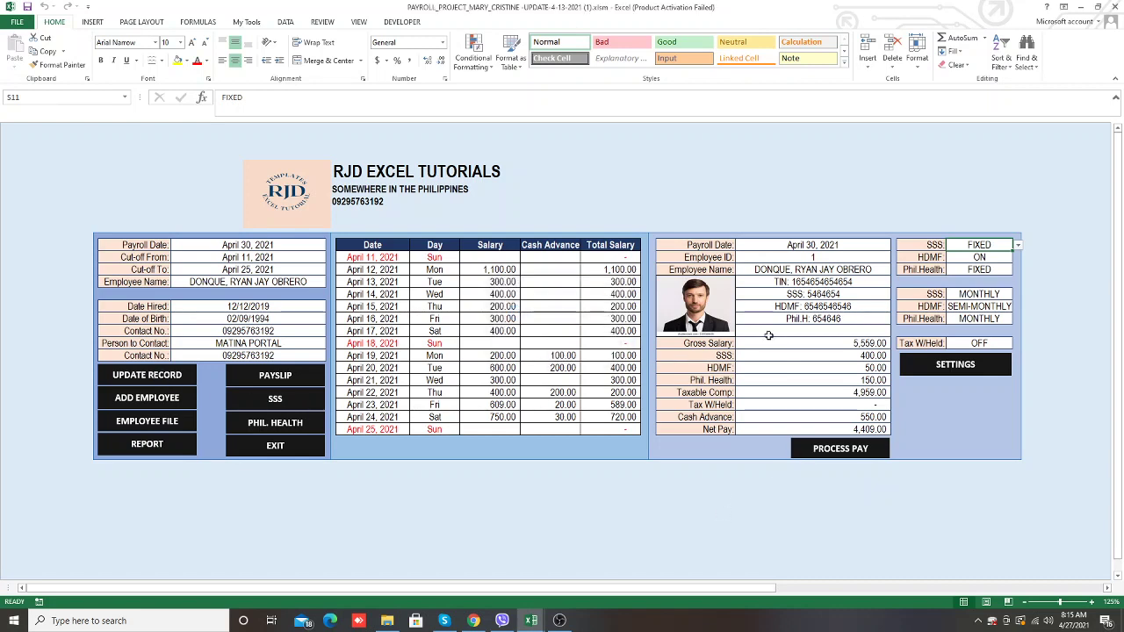
{"action": "left_click", "coordinate": [839, 450]}
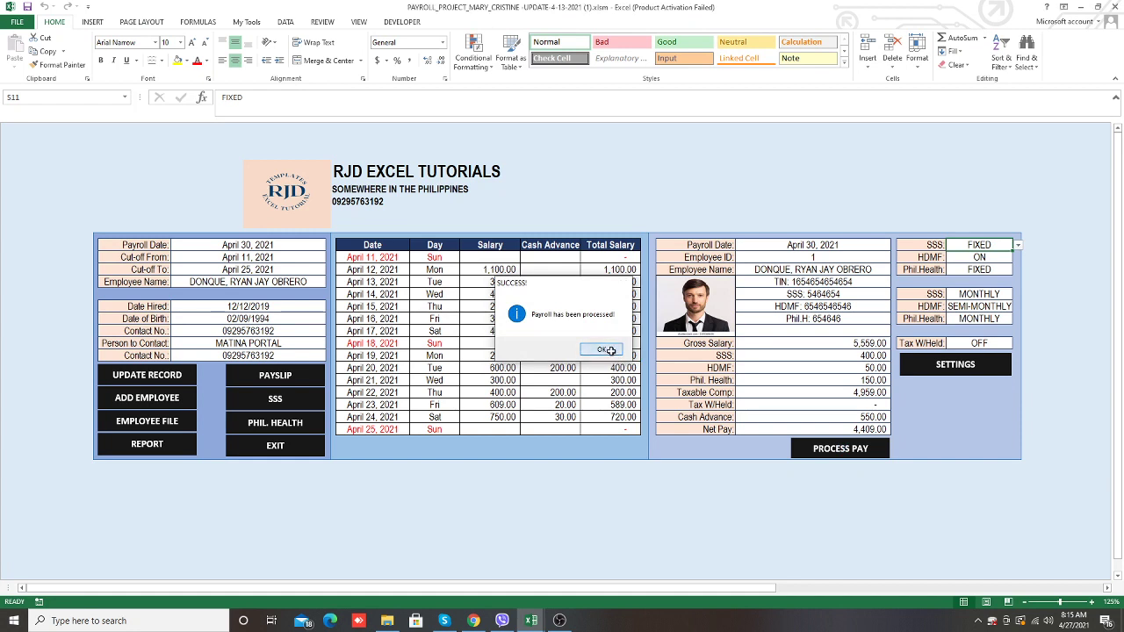
{"action": "left_click", "coordinate": [608, 351]}
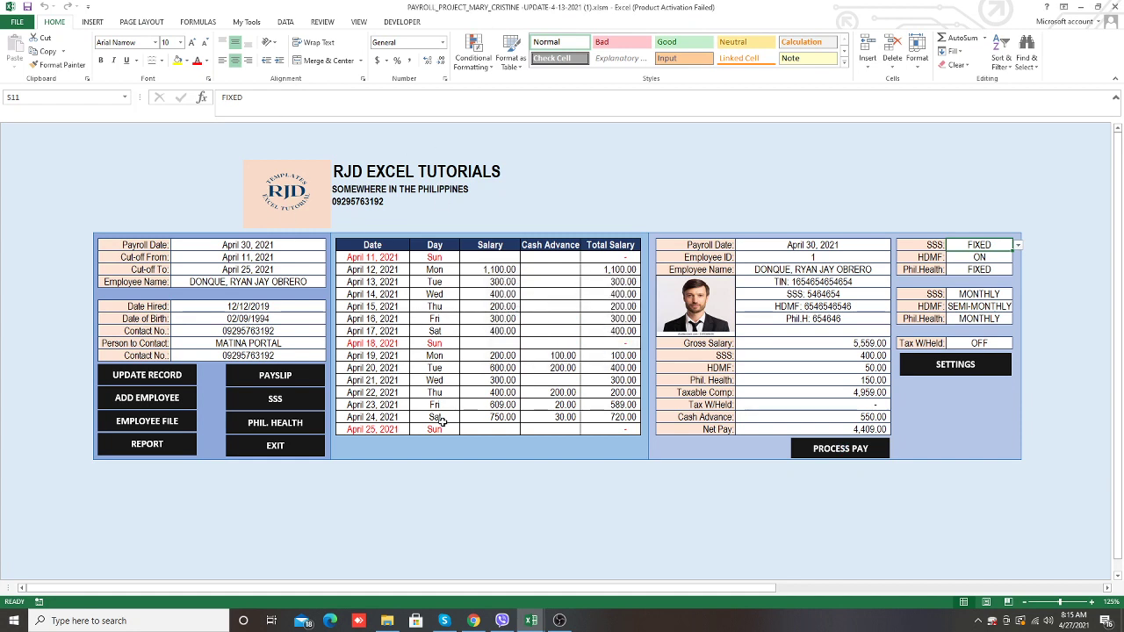
Date the payroll report April 30, 2021, then return to the main dashboard.
{"action": "left_click", "coordinate": [162, 445]}
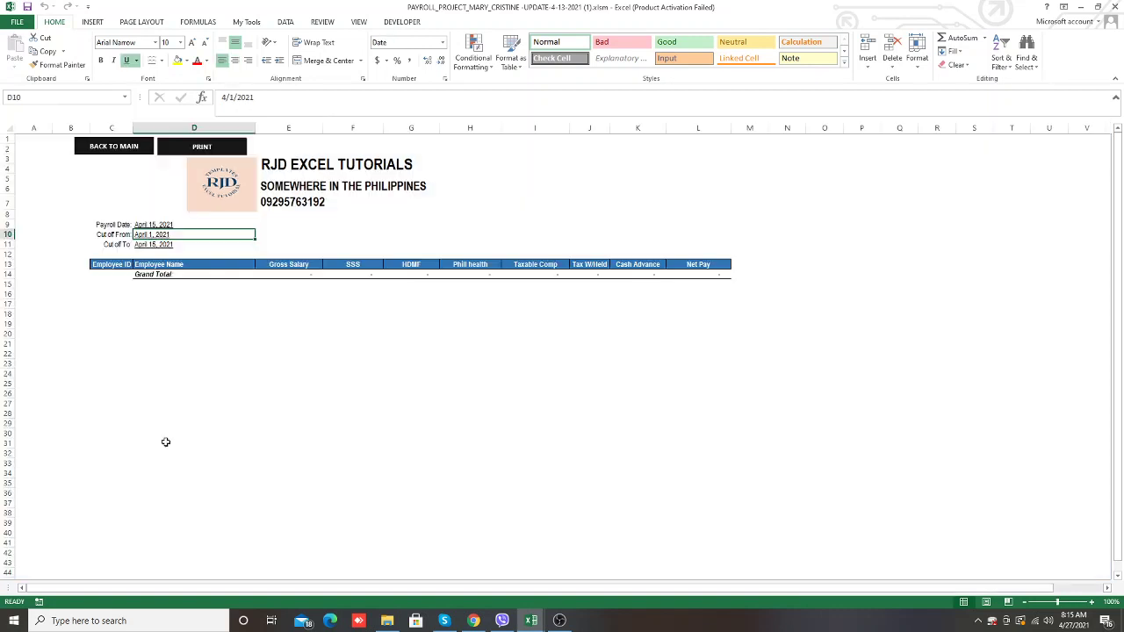
{"action": "left_click", "coordinate": [153, 224]}
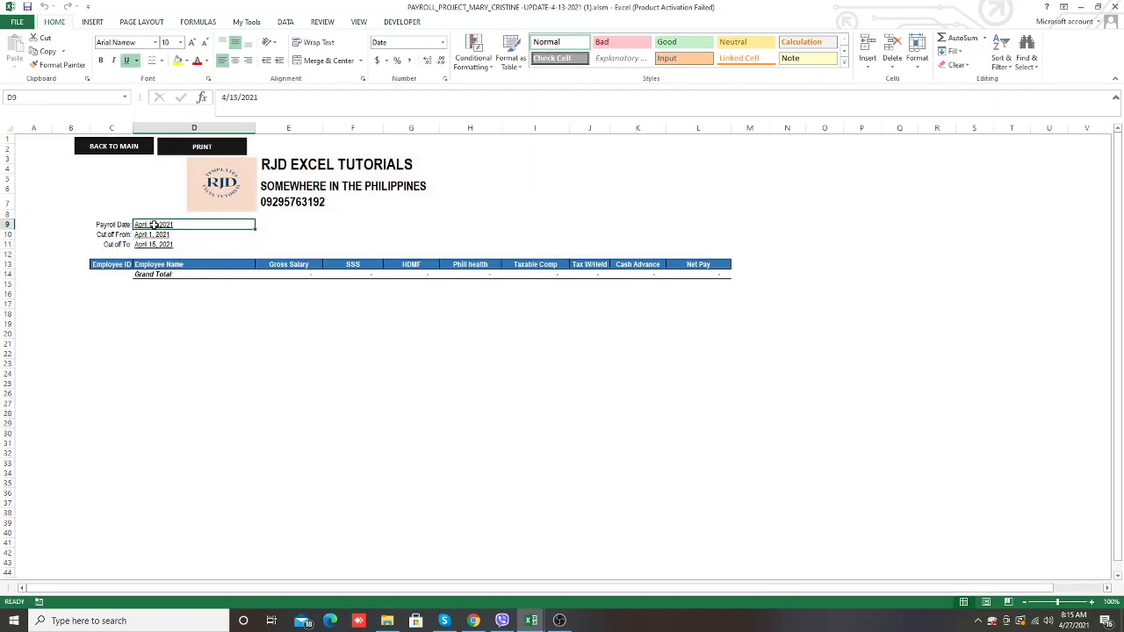
{"action": "type", "text": "4/30"}
{"action": "key", "text": "Return"}
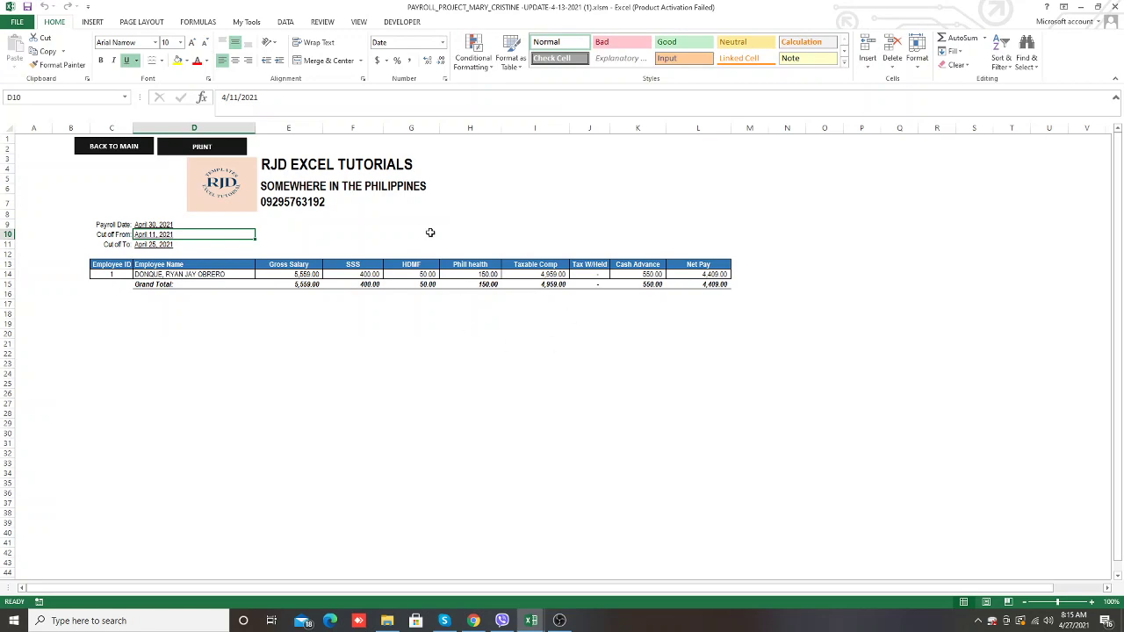
{"action": "left_click", "coordinate": [102, 147]}
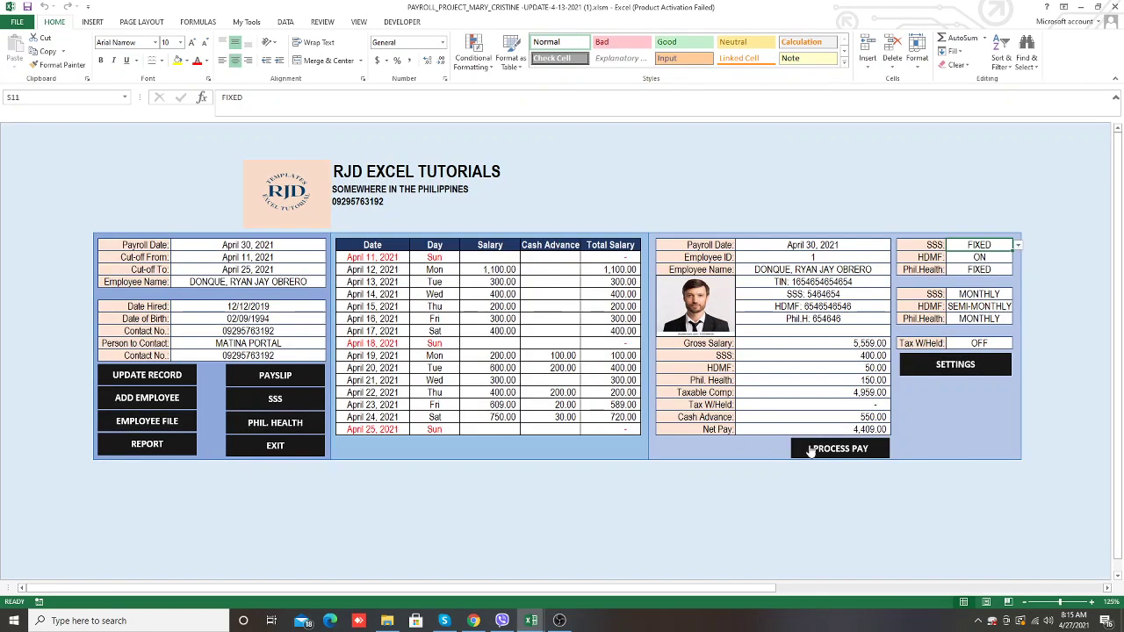
Set the payslip's pay date to April 30, 2021.
{"action": "left_click", "coordinate": [311, 381]}
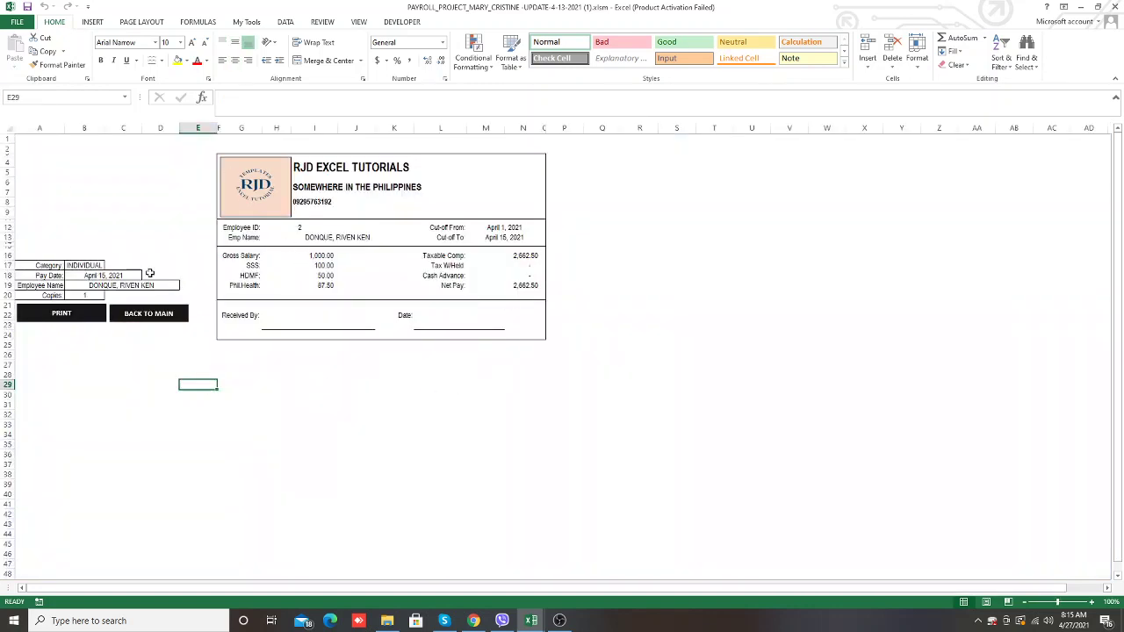
{"action": "left_click", "coordinate": [103, 276]}
{"action": "type", "text": "4/30"}
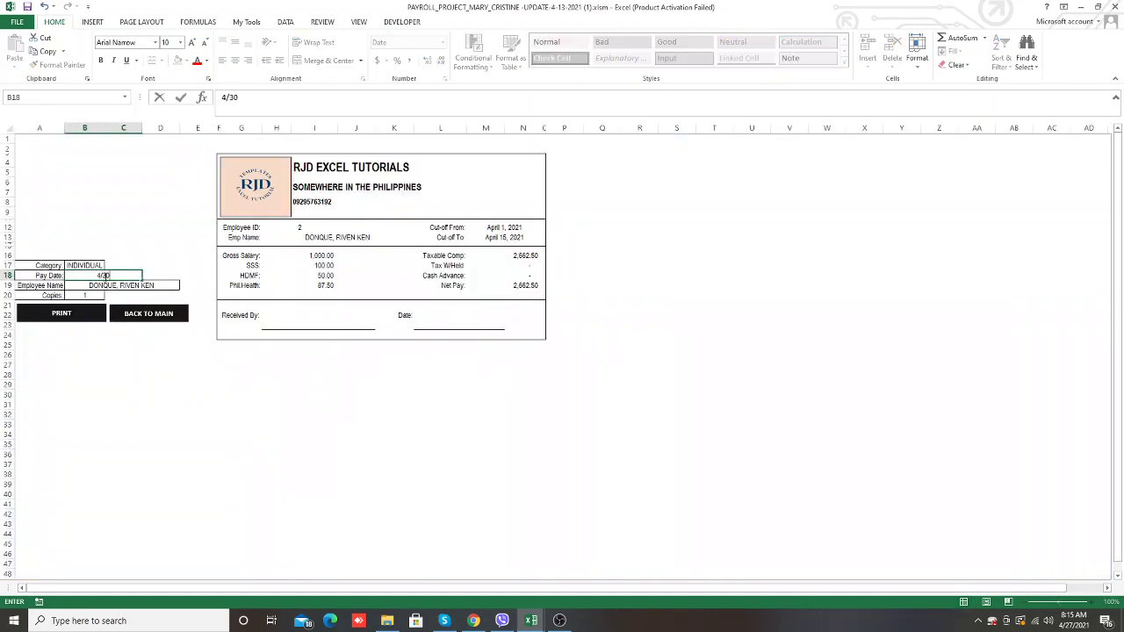
{"action": "key", "text": "Return"}
Choose employee 1 on the payslip and show the workbook's File Info page.
{"action": "left_click", "coordinate": [322, 237]}
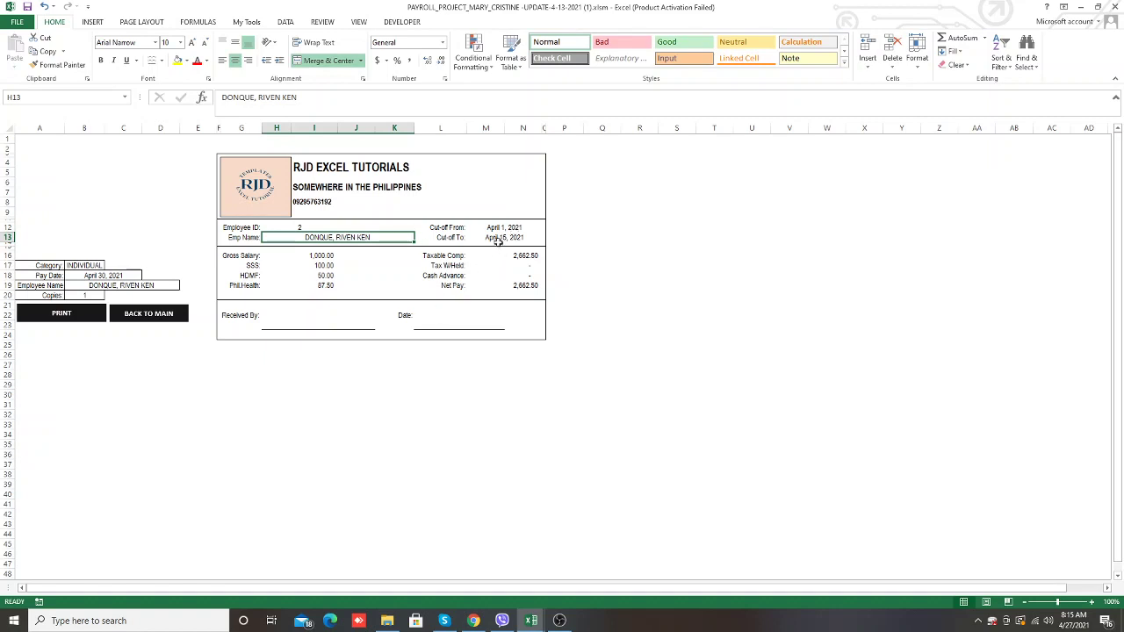
{"action": "left_click", "coordinate": [132, 284]}
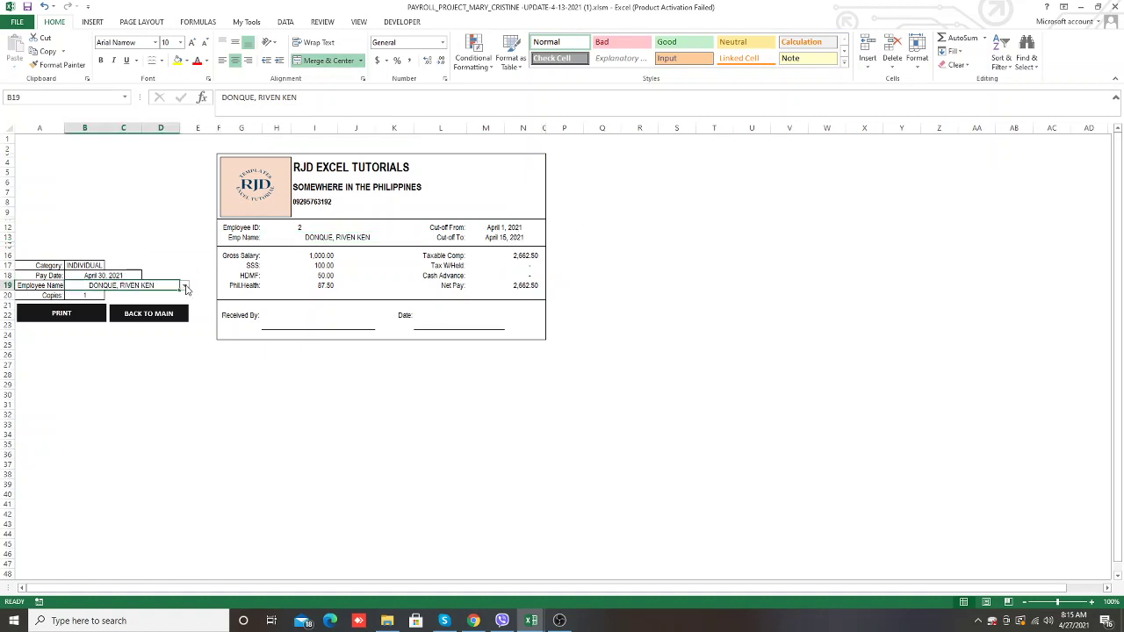
{"action": "left_click", "coordinate": [184, 286]}
{"action": "left_click", "coordinate": [123, 294]}
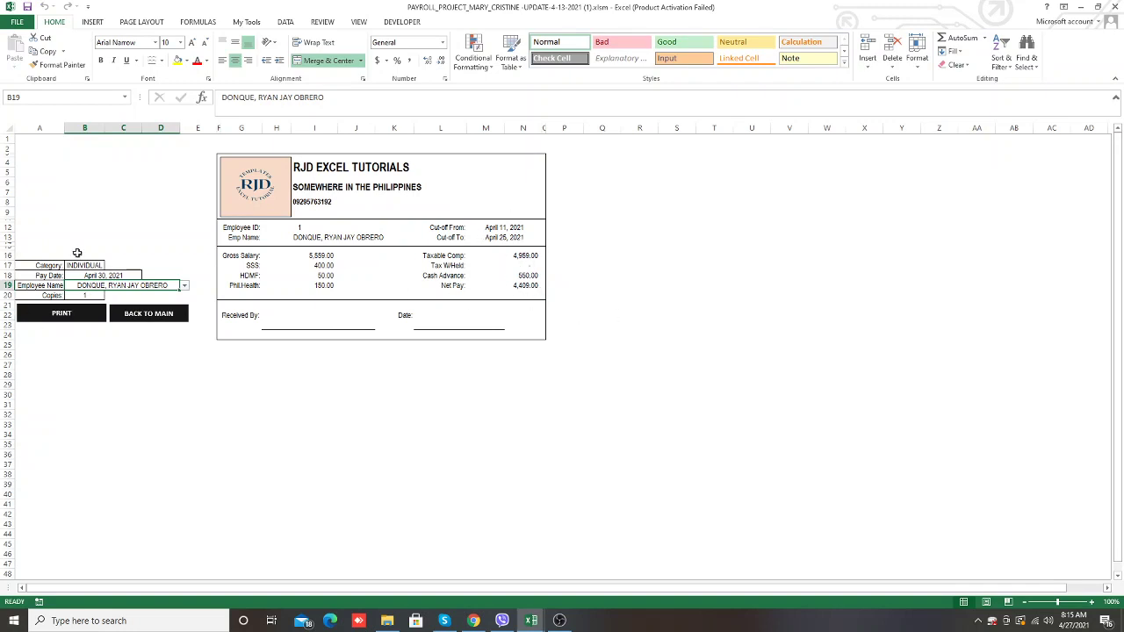
{"action": "left_click", "coordinate": [9, 25]}
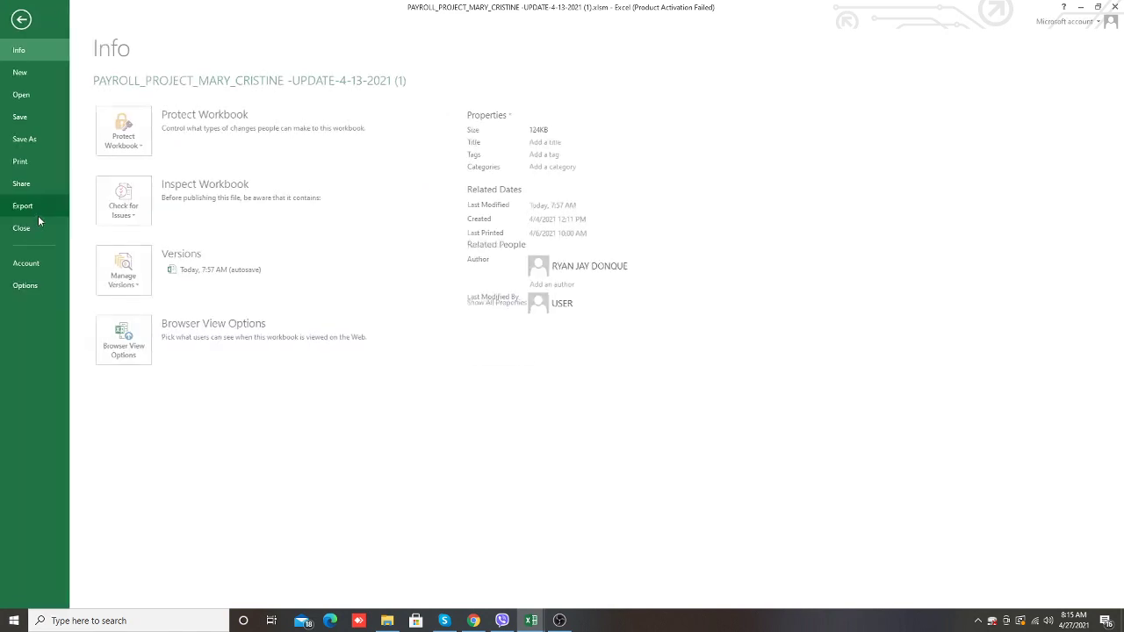
Select Microsoft Print to PDF as the printer, then return to the payslip sheet.
{"action": "left_click", "coordinate": [34, 165]}
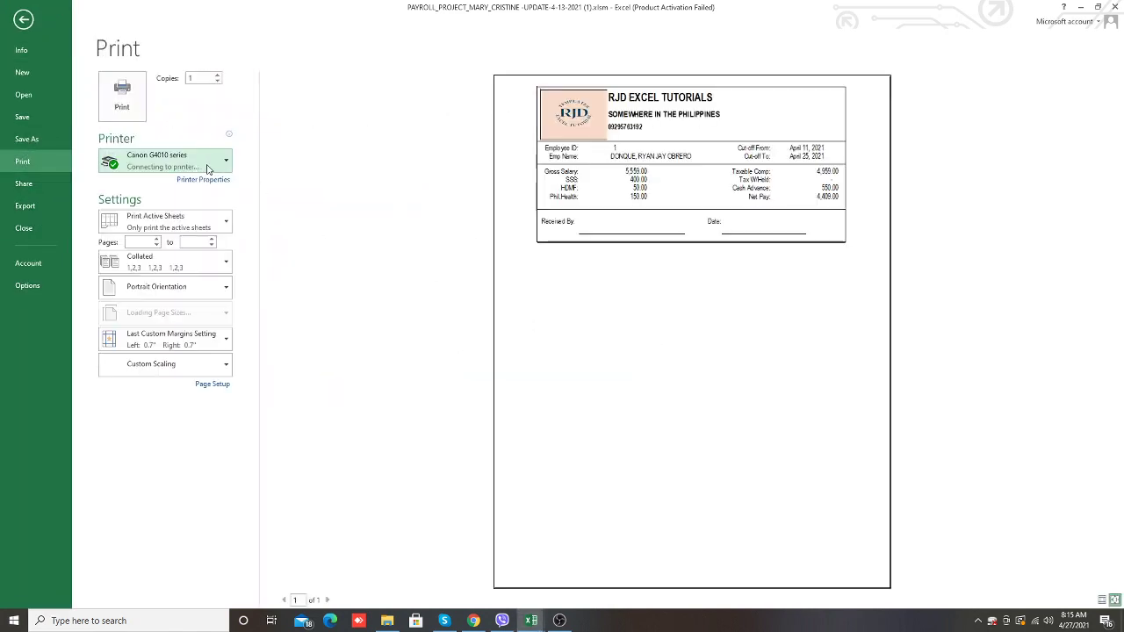
{"action": "left_click", "coordinate": [211, 165]}
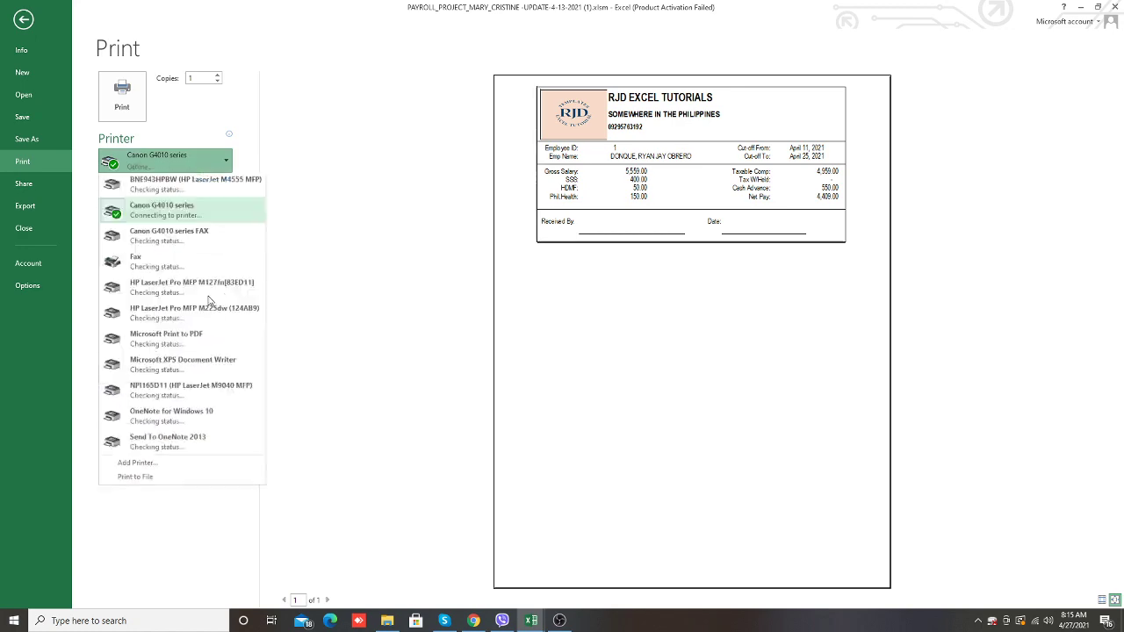
{"action": "left_click", "coordinate": [216, 346]}
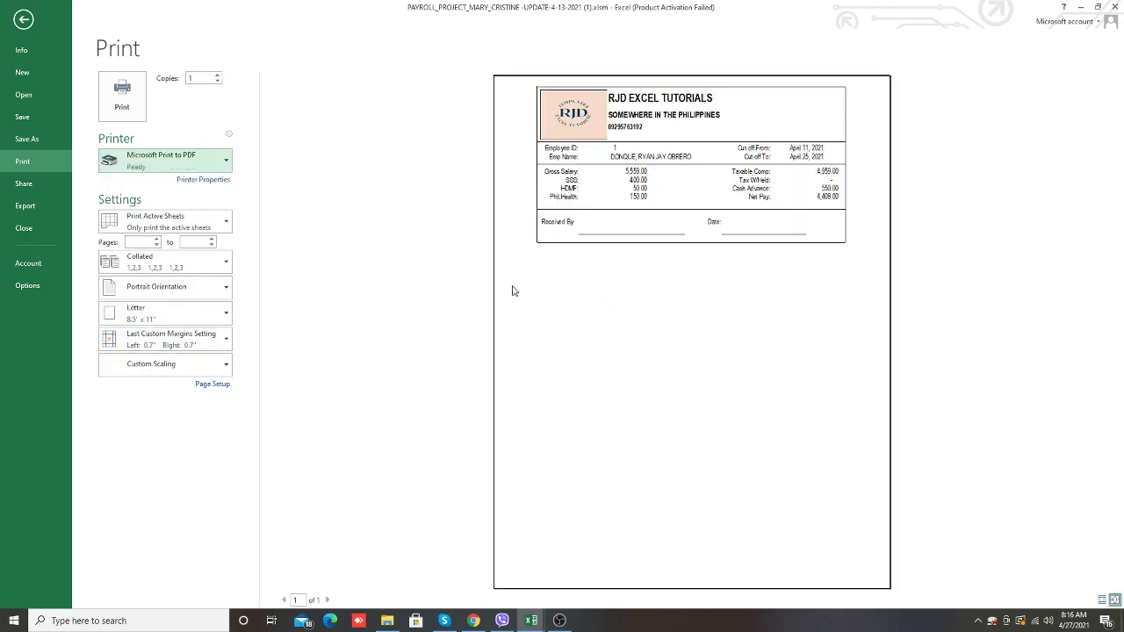
{"action": "left_click", "coordinate": [28, 21]}
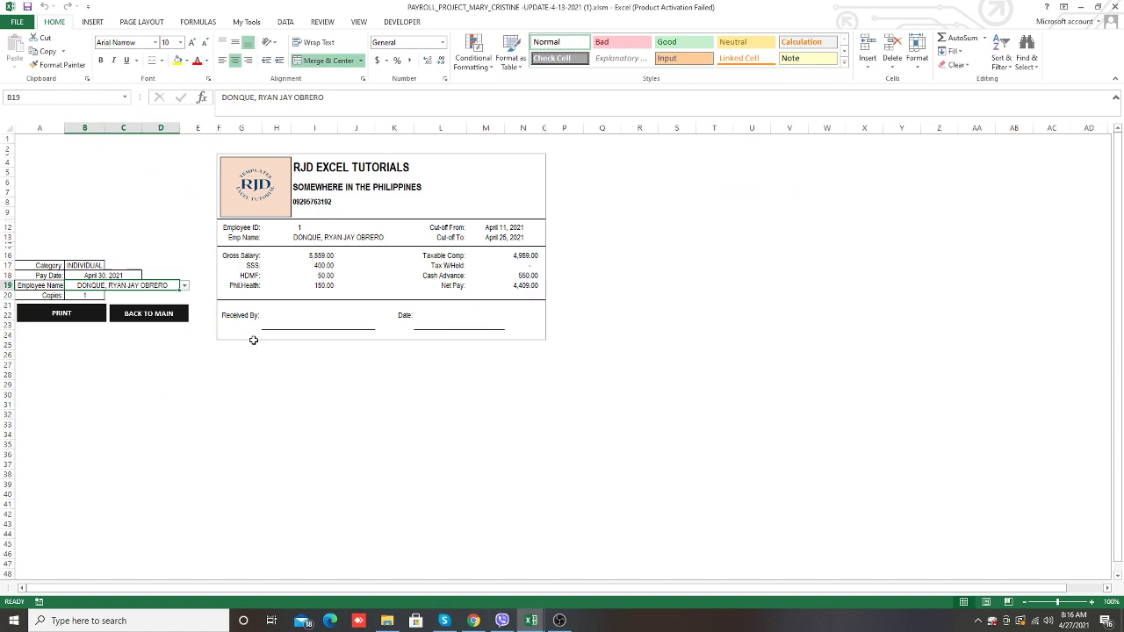
Print the payslip to the Desktop as mypayslip-4-30-2021, then go back to the main dashboard.
{"action": "left_click", "coordinate": [79, 316]}
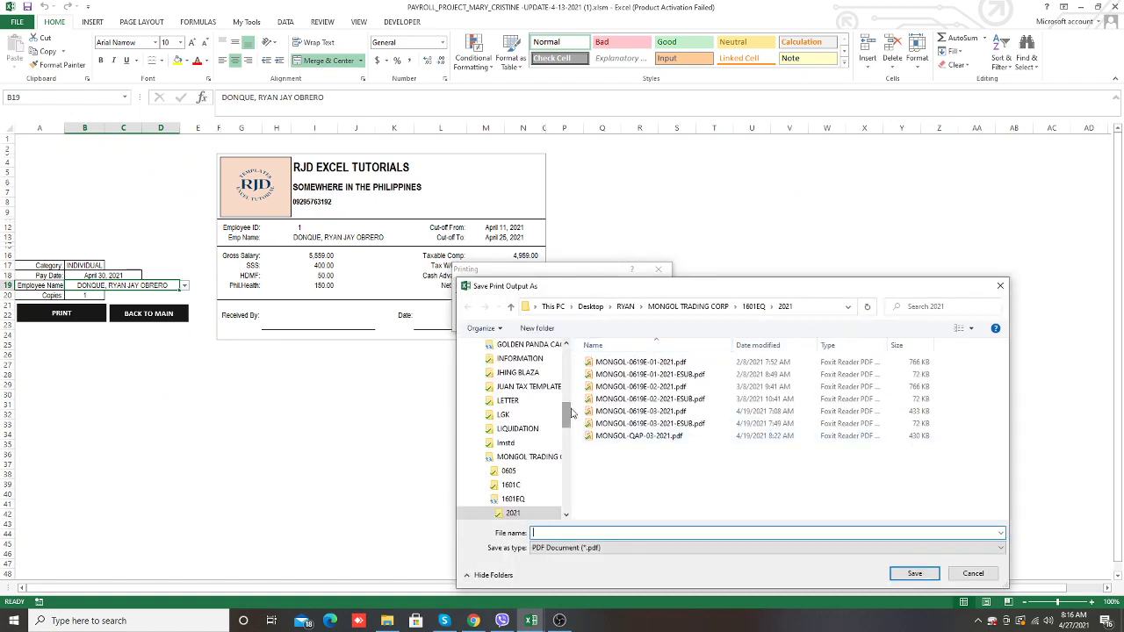
{"action": "left_click", "coordinate": [505, 383]}
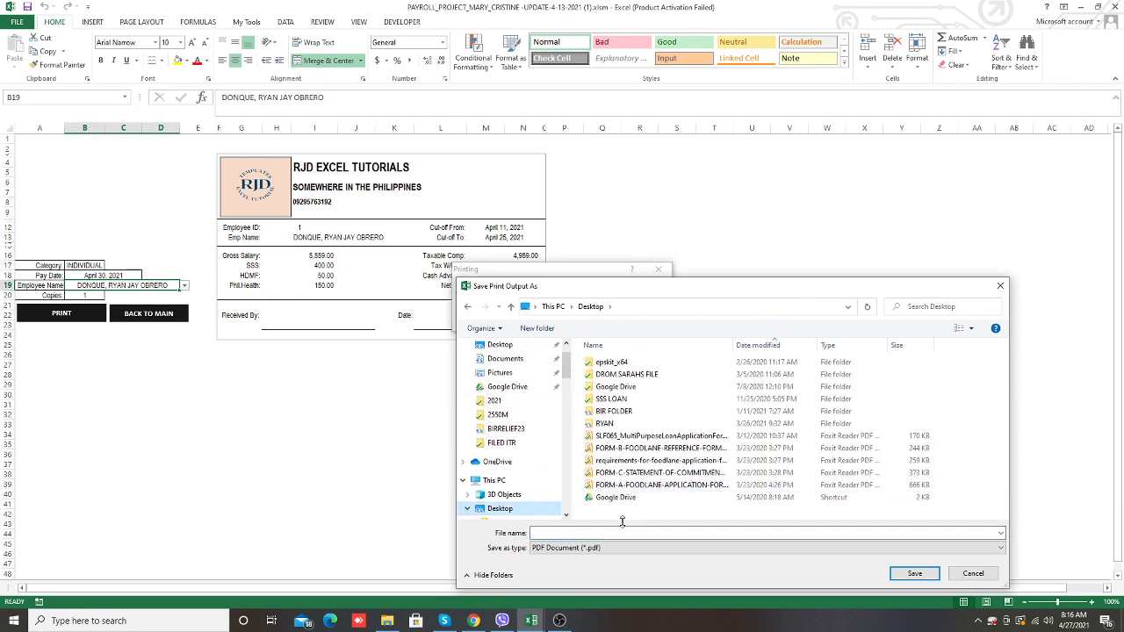
{"action": "left_click", "coordinate": [596, 533]}
{"action": "type", "text": "mypayslip-4-"}
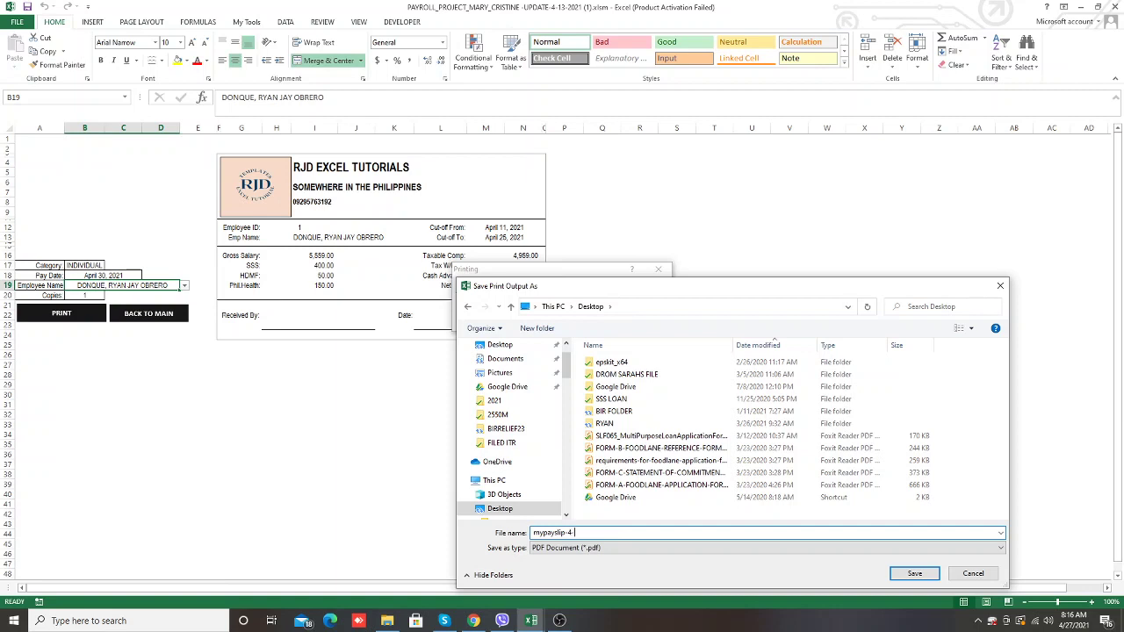
{"action": "type", "text": "1"}
{"action": "key", "text": "Return"}
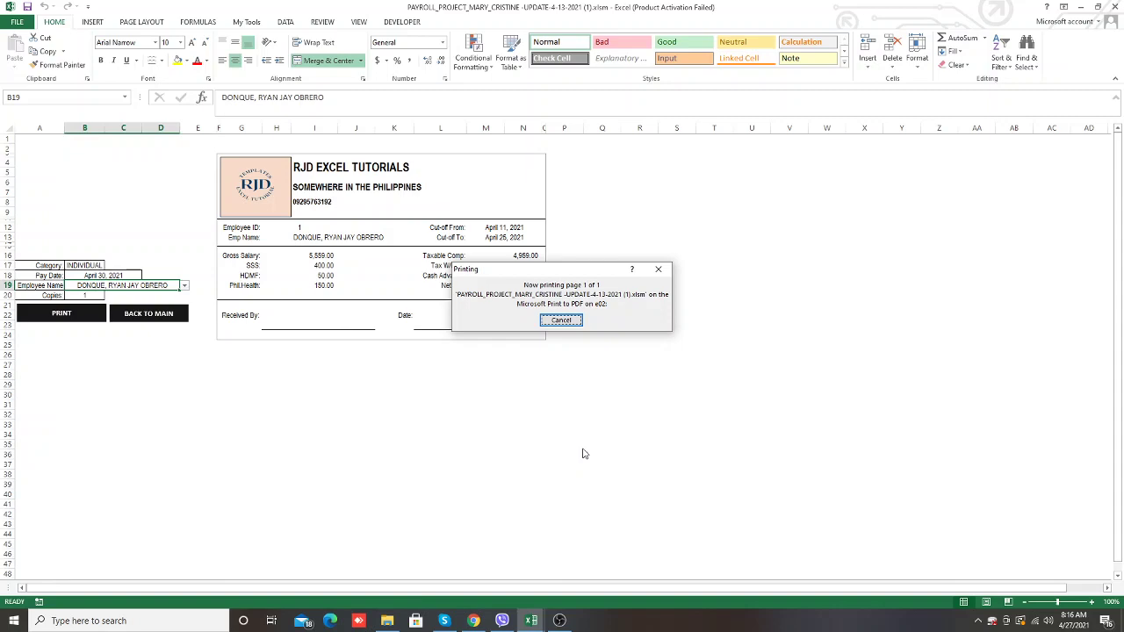
{"action": "left_click", "coordinate": [142, 311]}
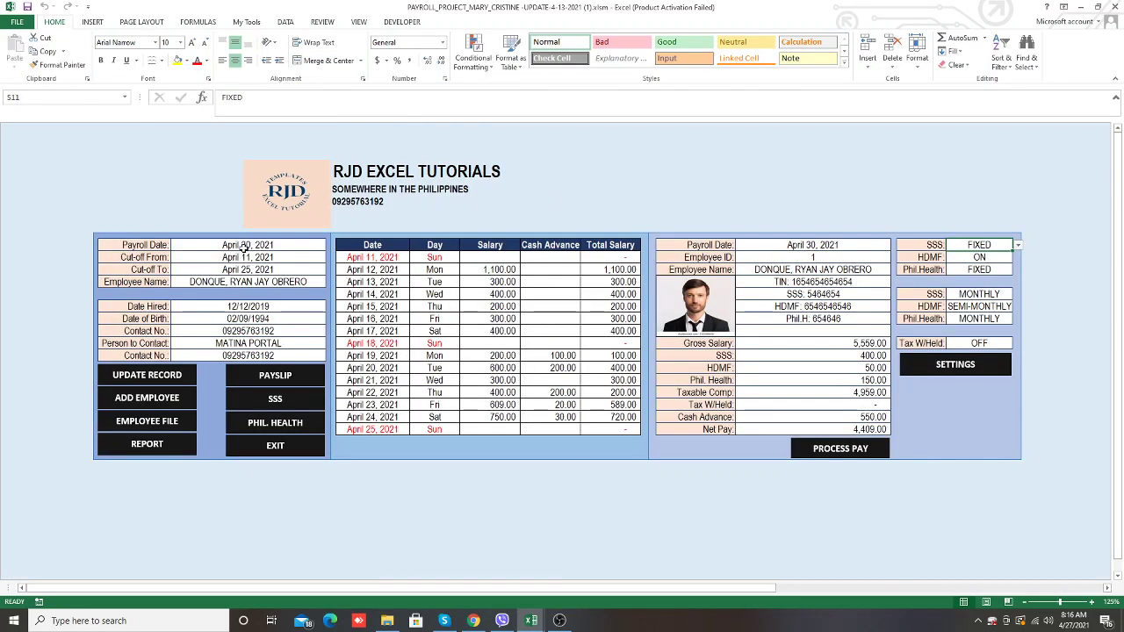
Set the dashboard's Payroll Date to May 15, 2021.
{"action": "left_click", "coordinate": [245, 248]}
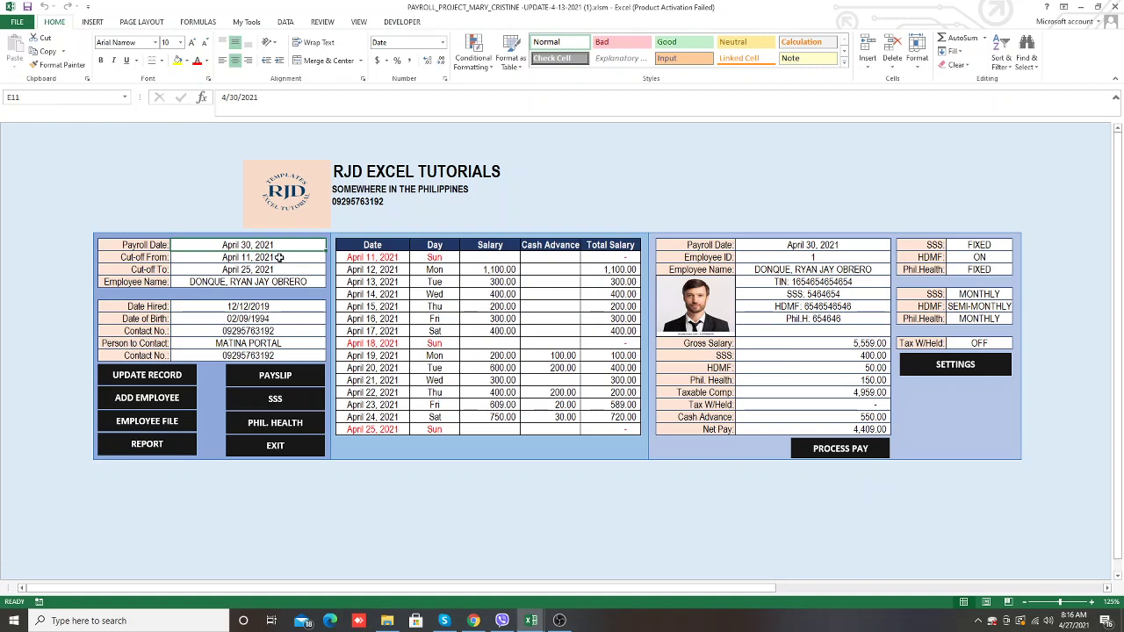
{"action": "left_click", "coordinate": [279, 257]}
{"action": "left_click", "coordinate": [275, 245]}
{"action": "type", "text": "4/"}
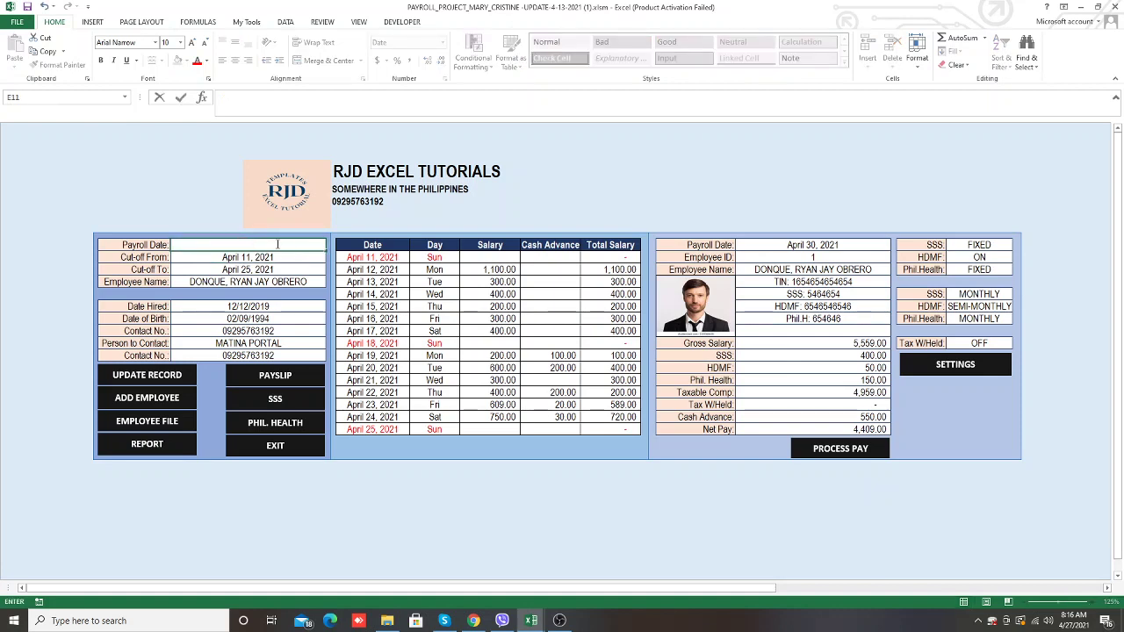
{"action": "type", "text": "15"}
{"action": "key", "text": "Return"}
Try a cut-off period of April 28 to May 10, 2021.
{"action": "type", "text": "4/"}
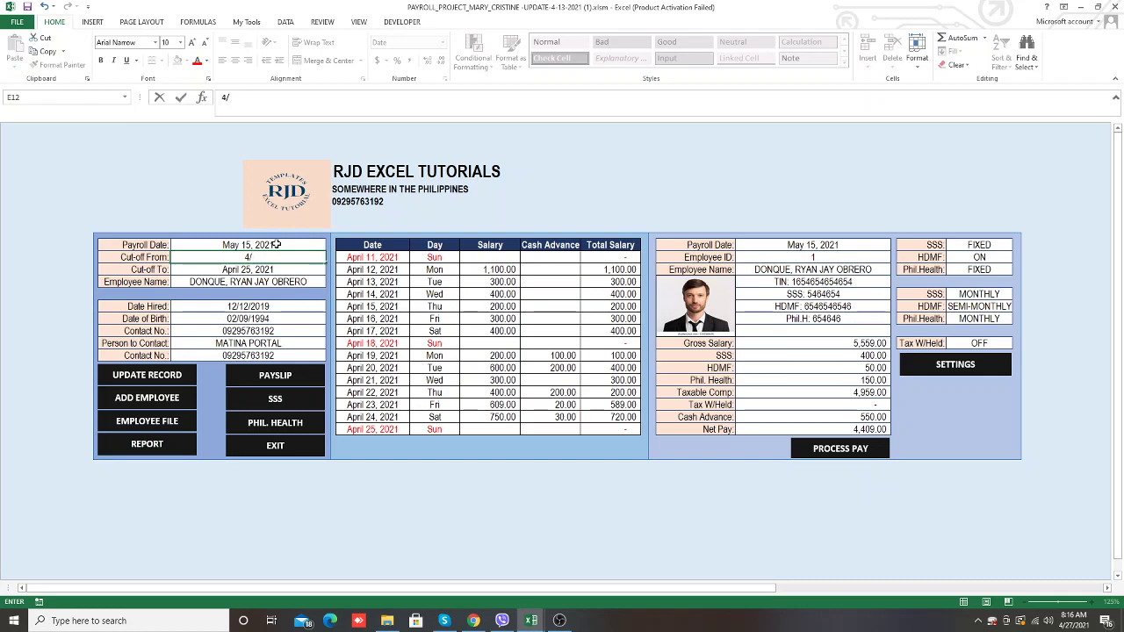
{"action": "type", "text": "28"}
{"action": "key", "text": "Return"}
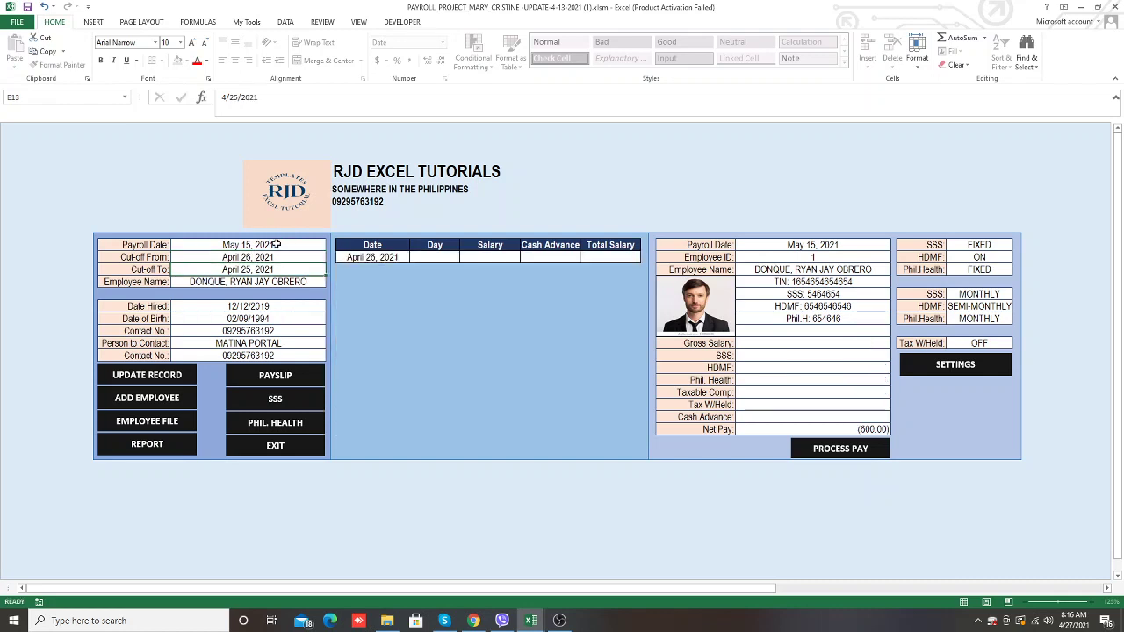
{"action": "type", "text": "4"}
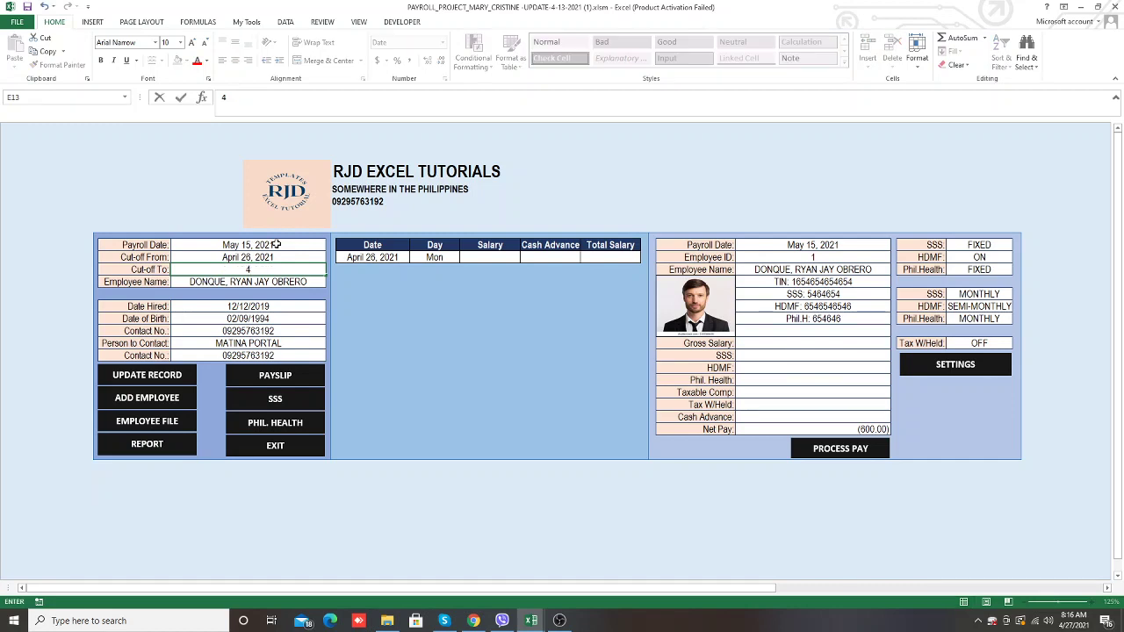
{"action": "type", "text": "10"}
{"action": "key", "text": "Return"}
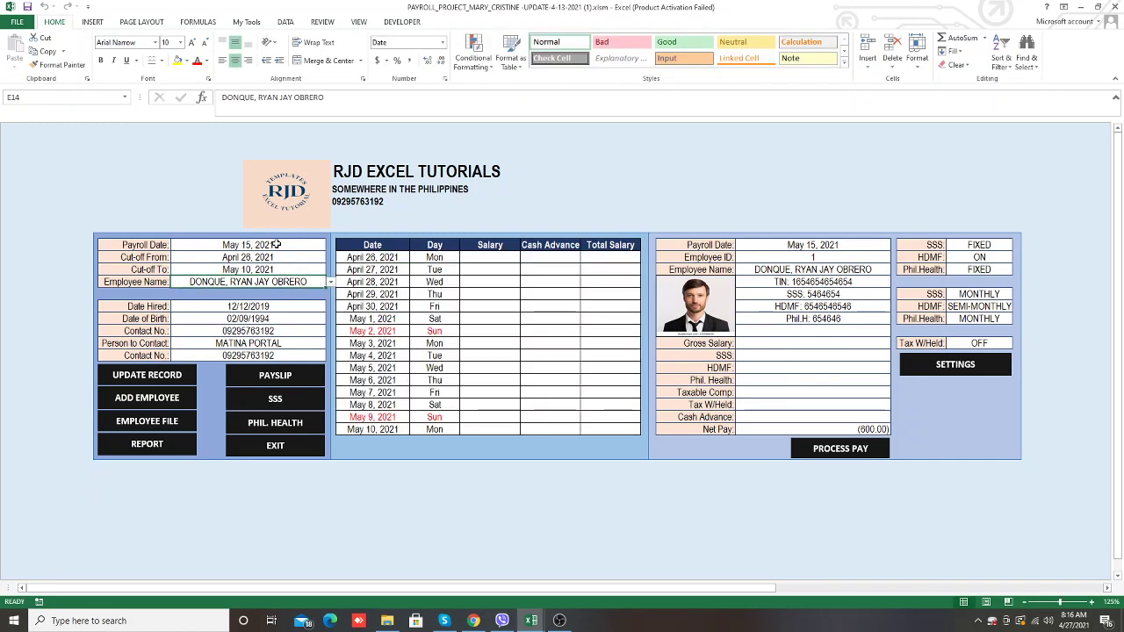
Restore the cut-off period to April 11 through April 25, 2021.
{"action": "left_click", "coordinate": [245, 255]}
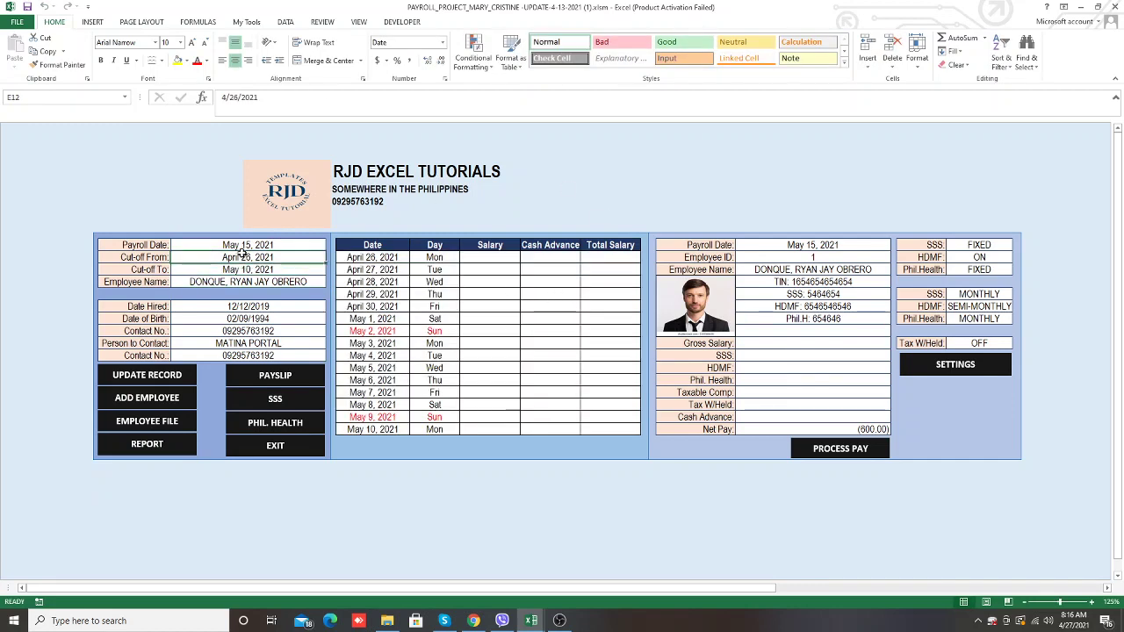
{"action": "type", "text": "4/11"}
{"action": "key", "text": "Return"}
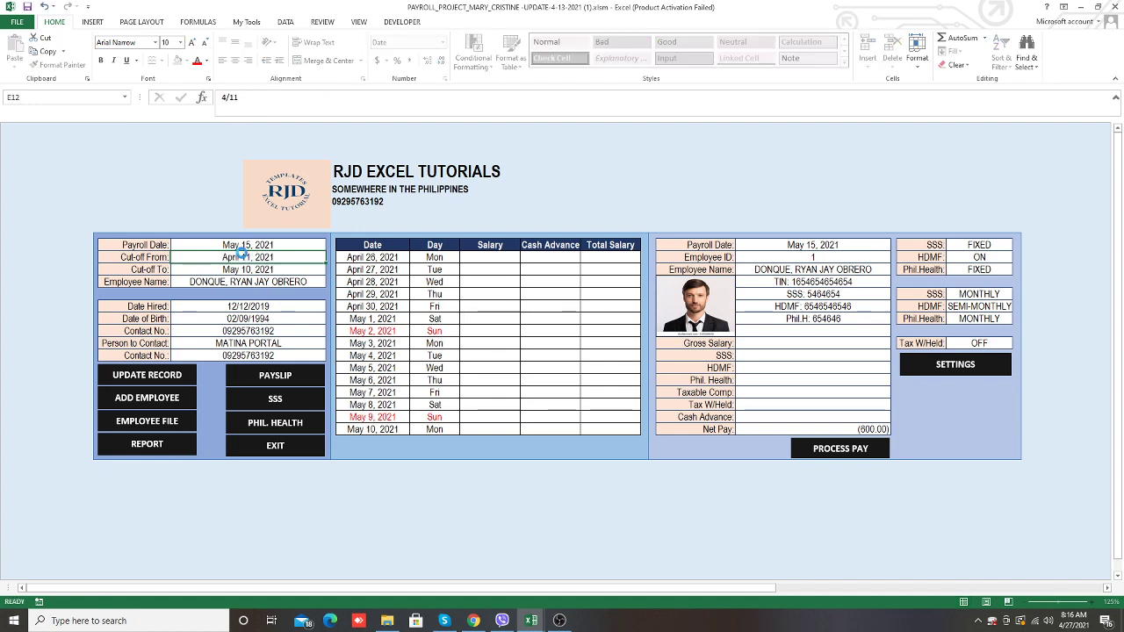
{"action": "type", "text": "4/"}
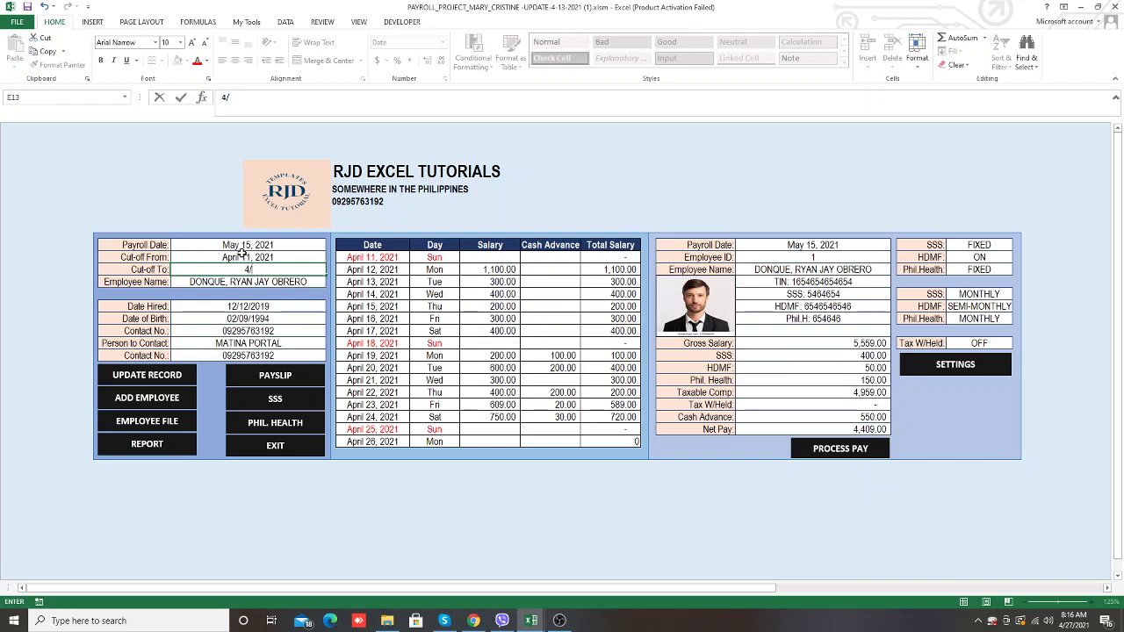
{"action": "type", "text": "25"}
{"action": "key", "text": "Return"}
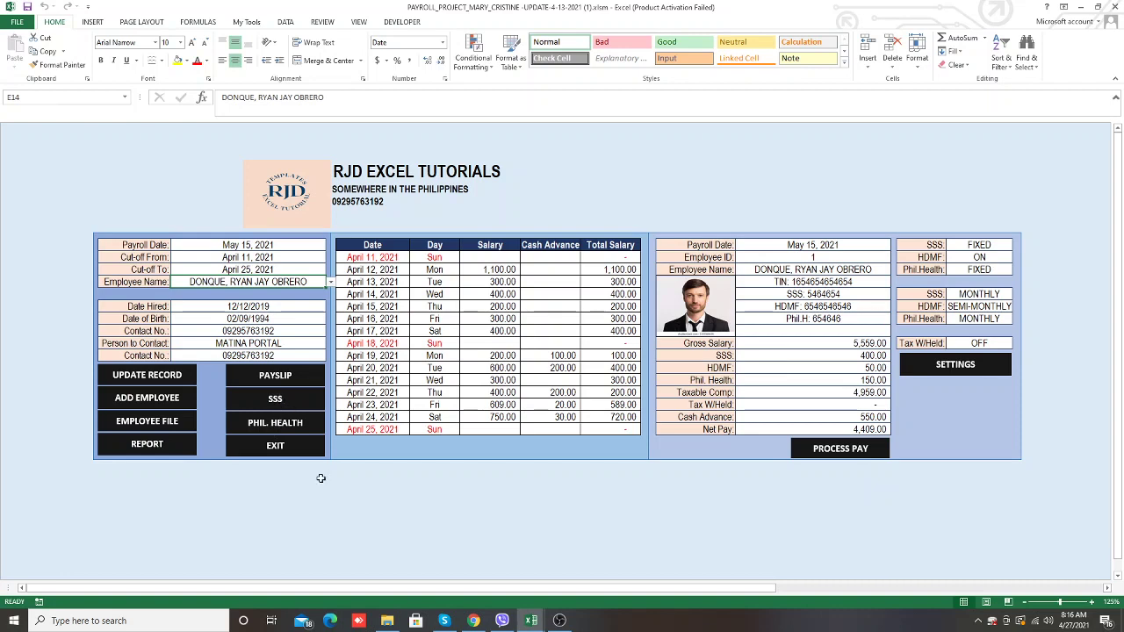
{"action": "left_click", "coordinate": [172, 430]}
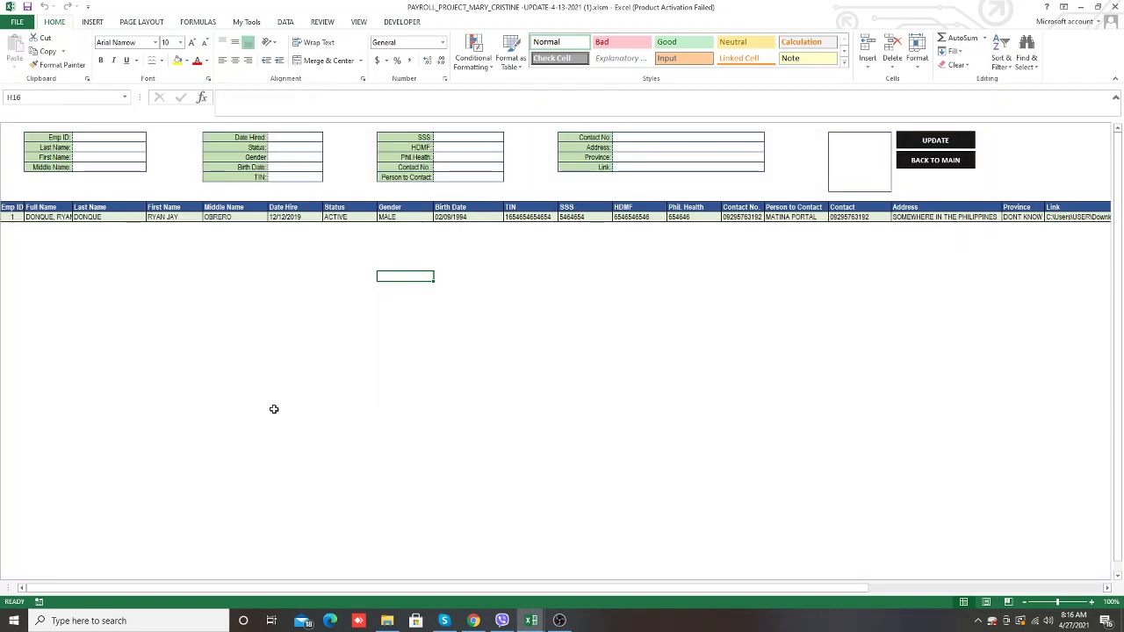
{"action": "left_click", "coordinate": [311, 219]}
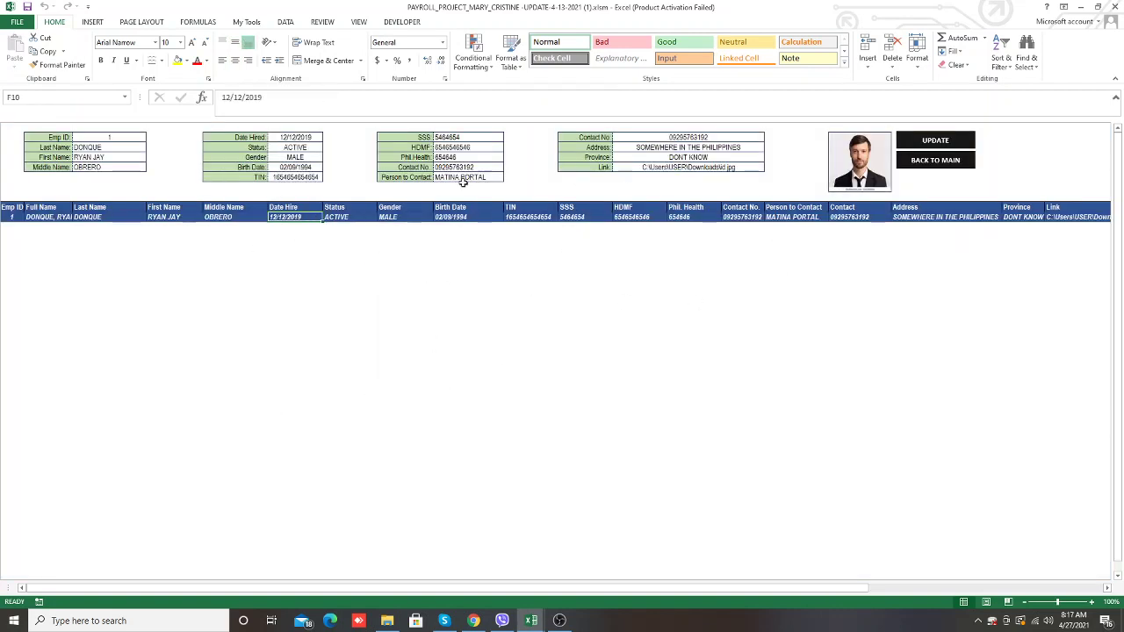
{"action": "left_click", "coordinate": [948, 167]}
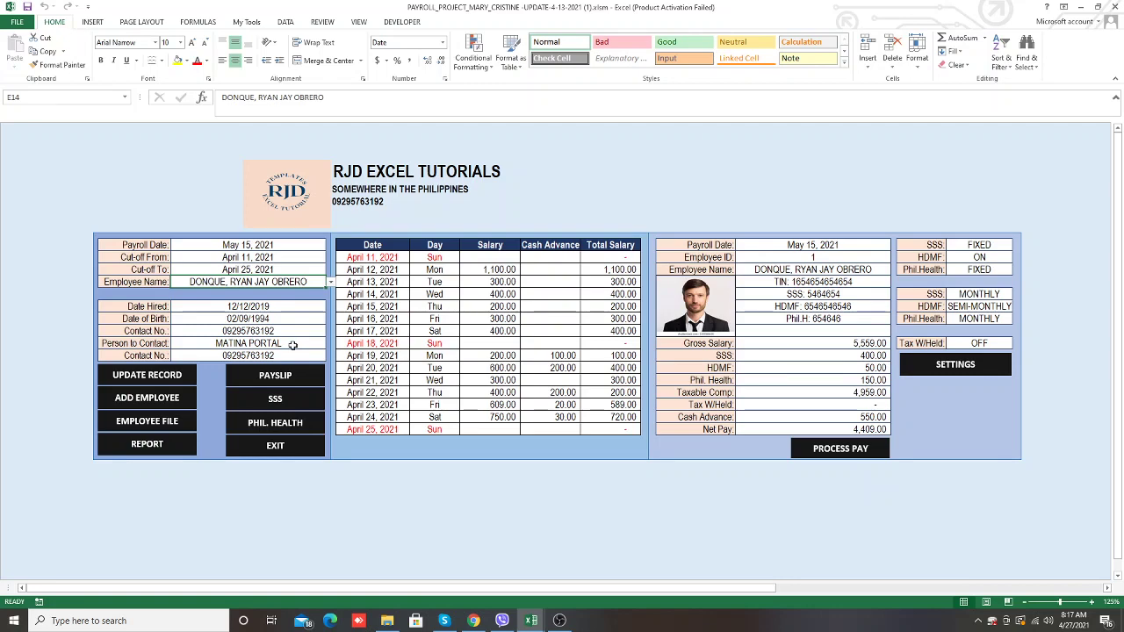
{"action": "left_click", "coordinate": [168, 403]}
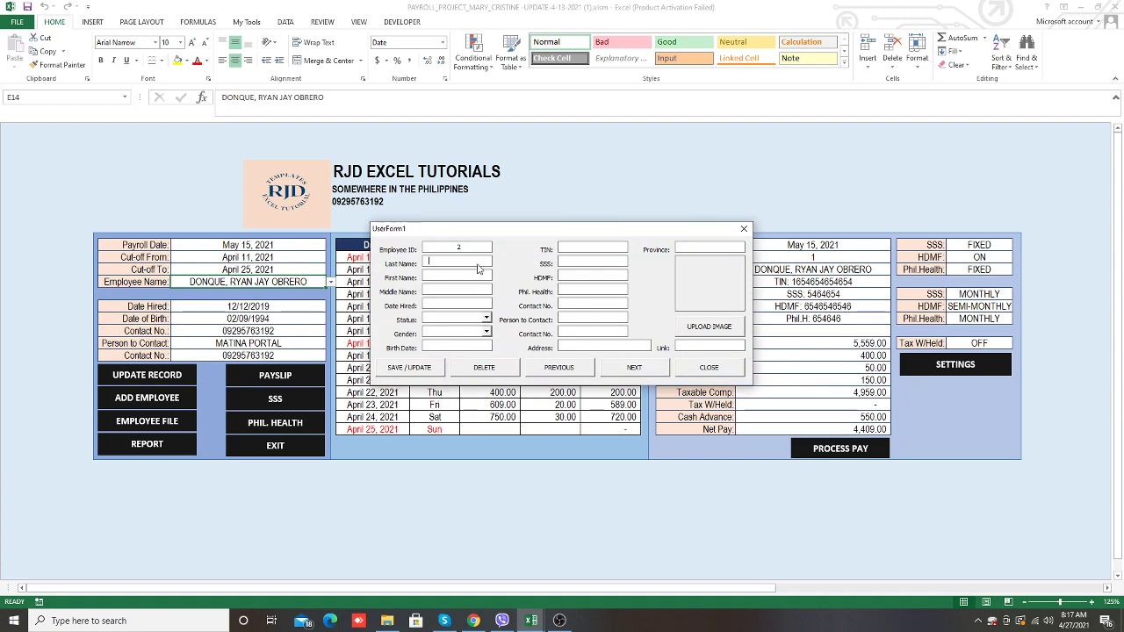
{"action": "left_click", "coordinate": [714, 370]}
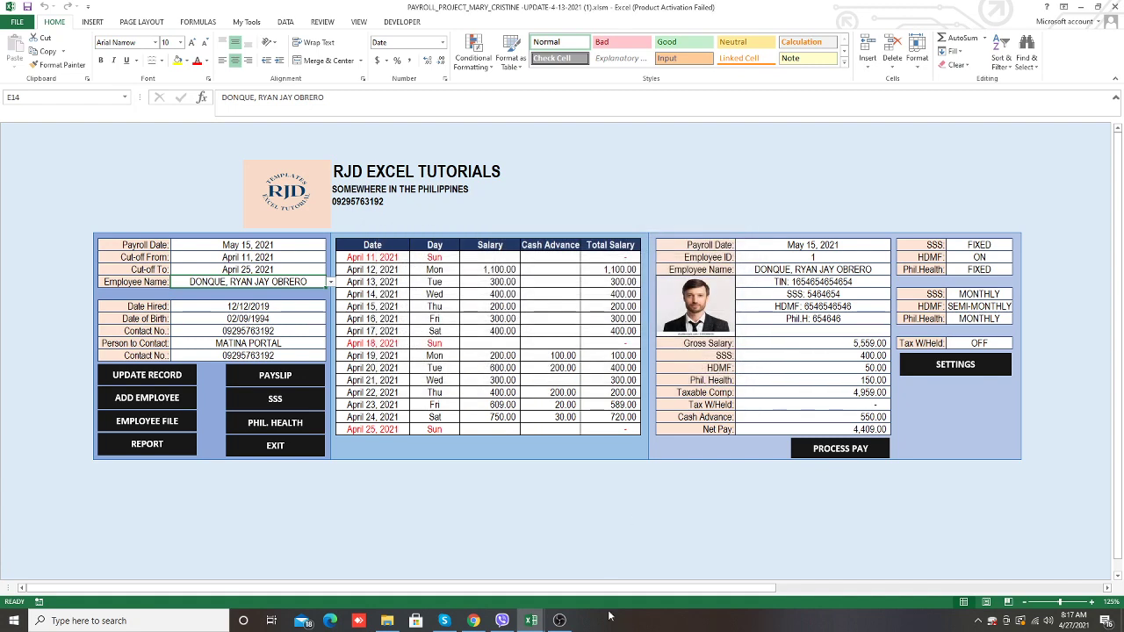